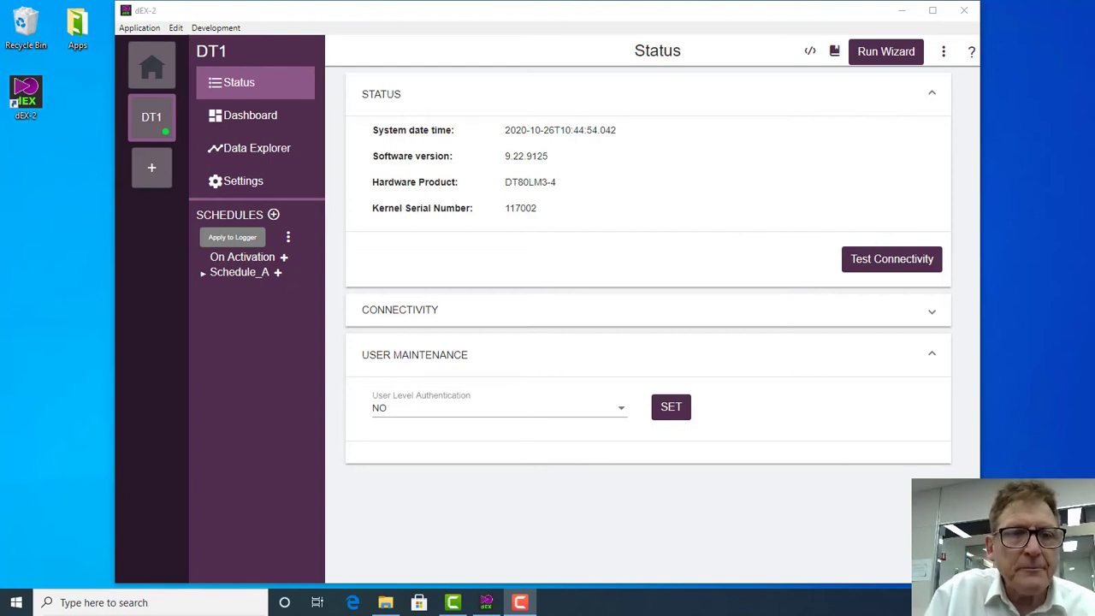
Step: Add a new analog Current measurement channel to Schedule_A
{"action": "left_click", "coordinate": [278, 273]}
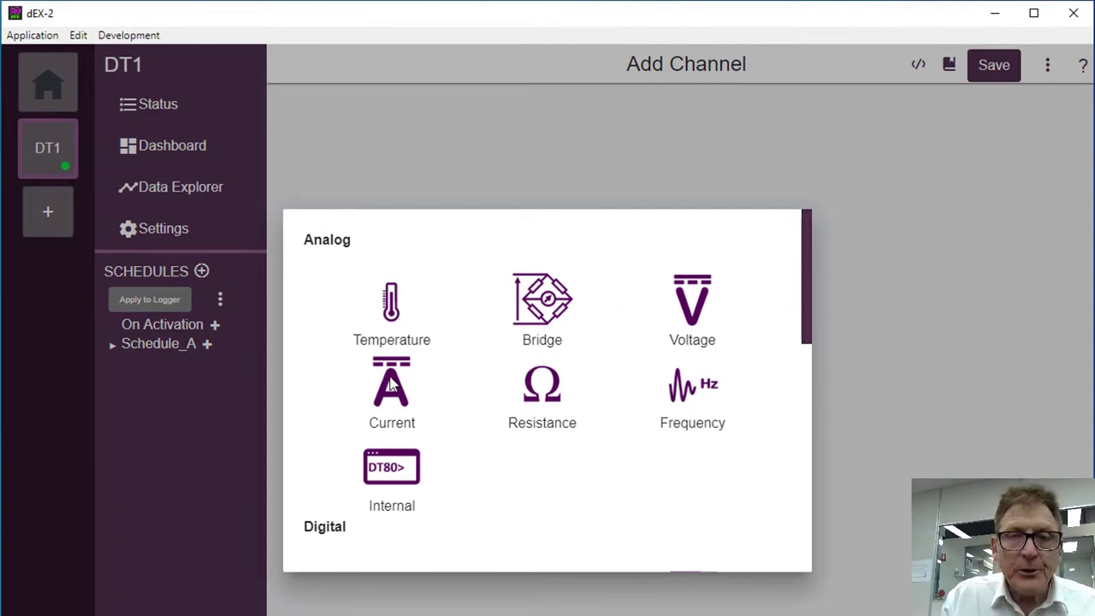
{"action": "left_click", "coordinate": [391, 385]}
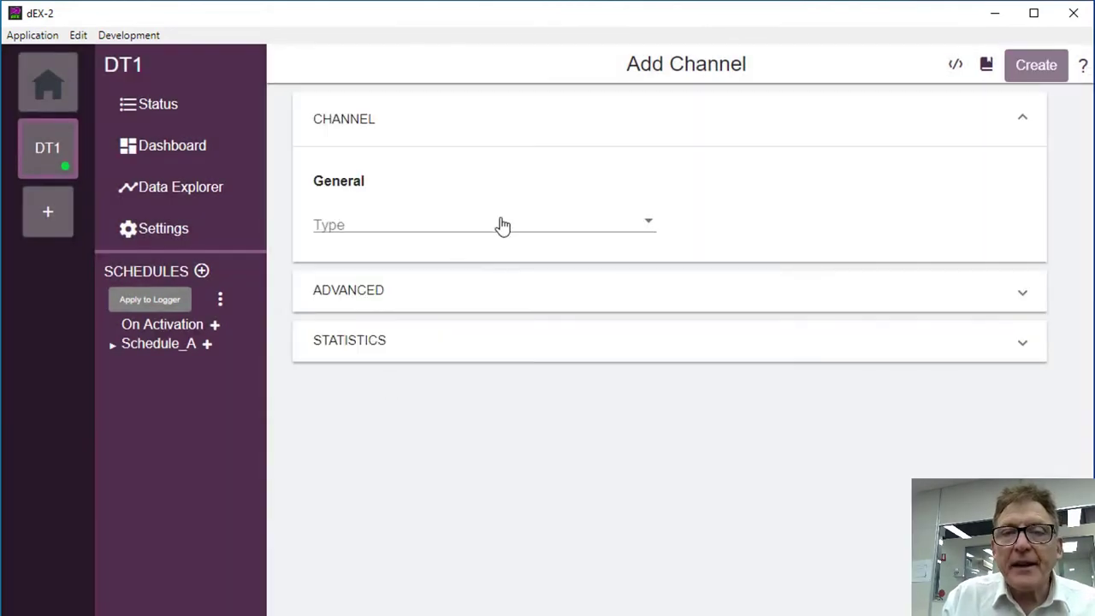
Step: Make the channel a Current input with +/- wiring on channel number 5
{"action": "left_click", "coordinate": [501, 227]}
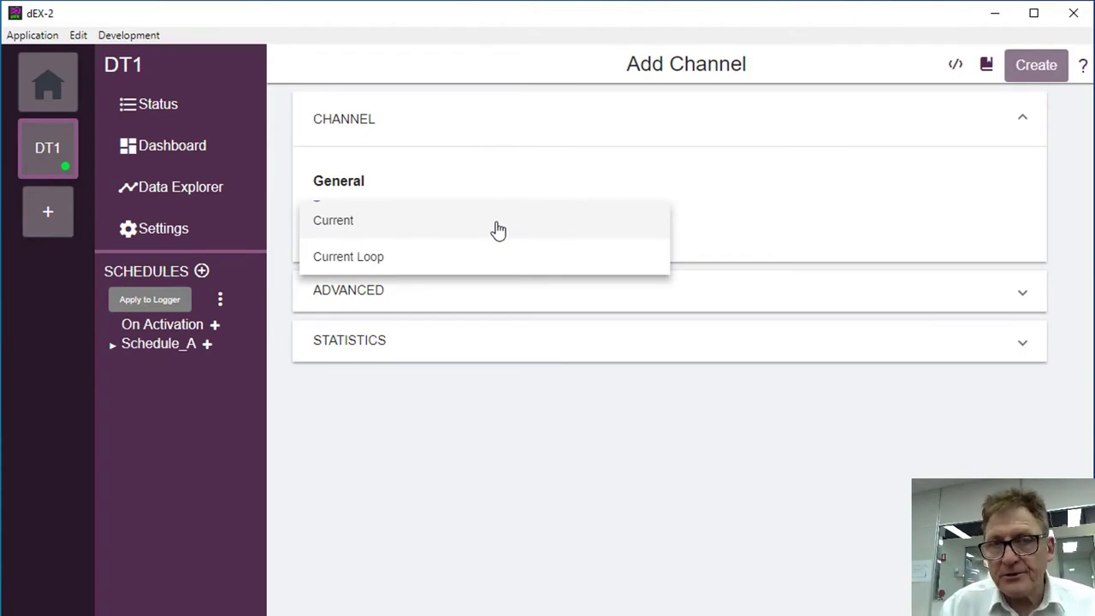
{"action": "left_click", "coordinate": [499, 229]}
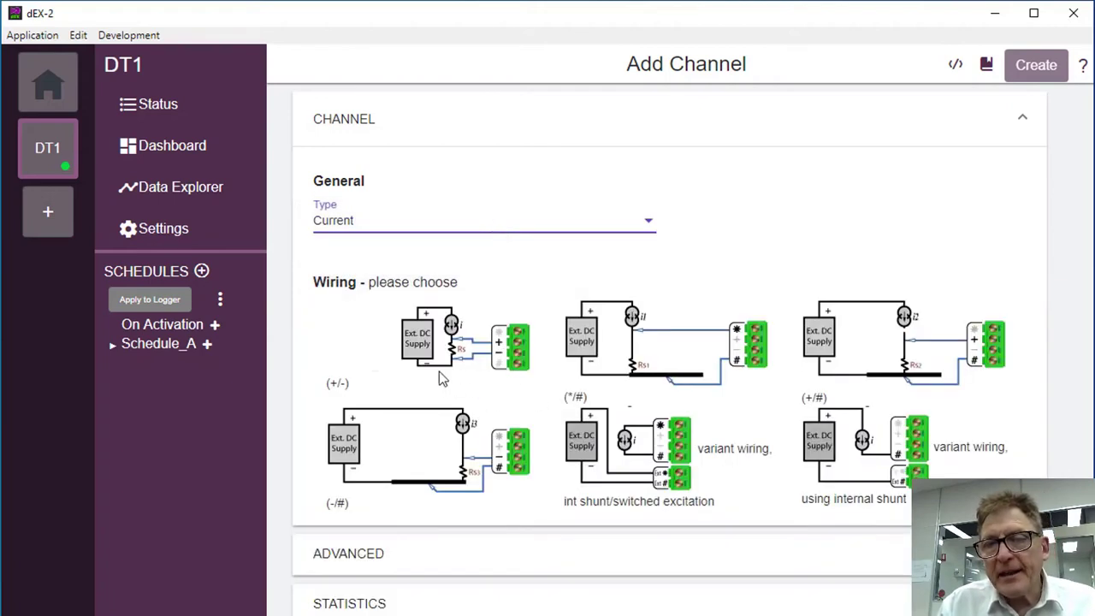
{"action": "left_click", "coordinate": [484, 361]}
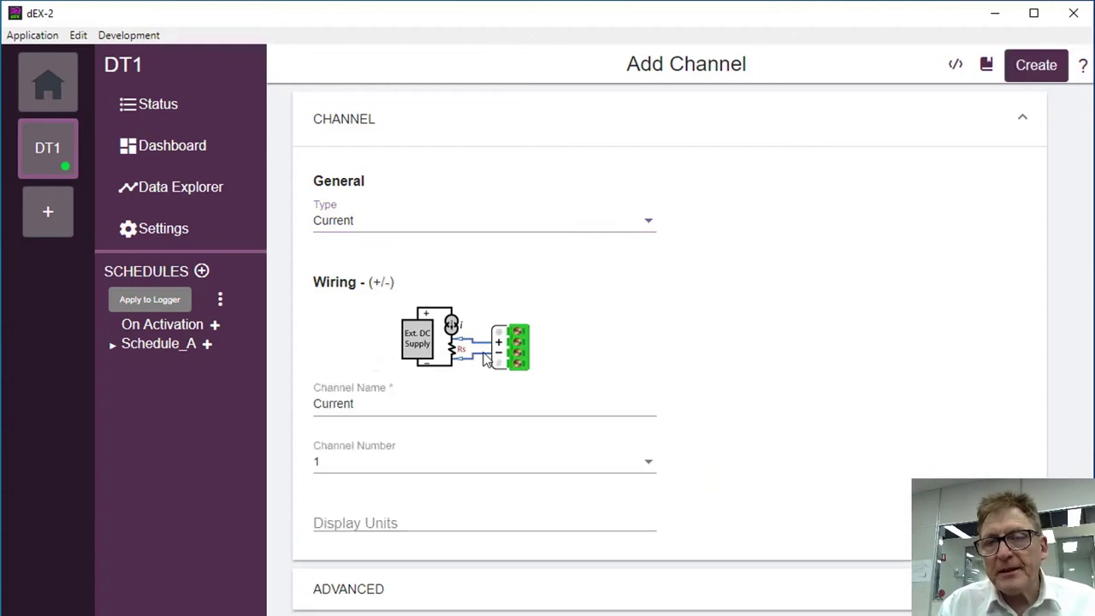
{"action": "left_click", "coordinate": [646, 467]}
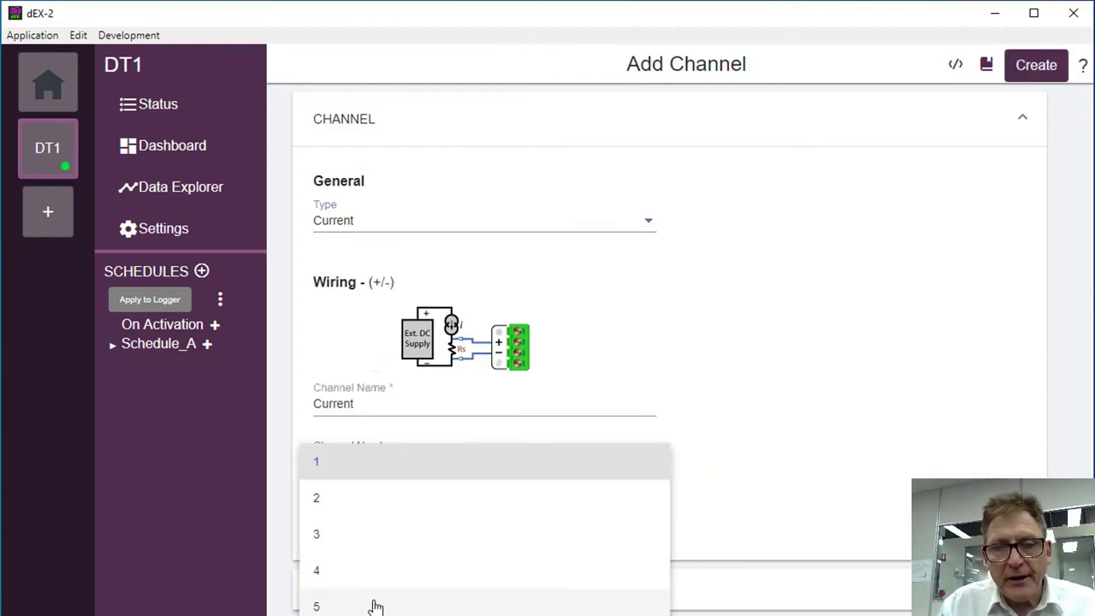
{"action": "left_click", "coordinate": [376, 607]}
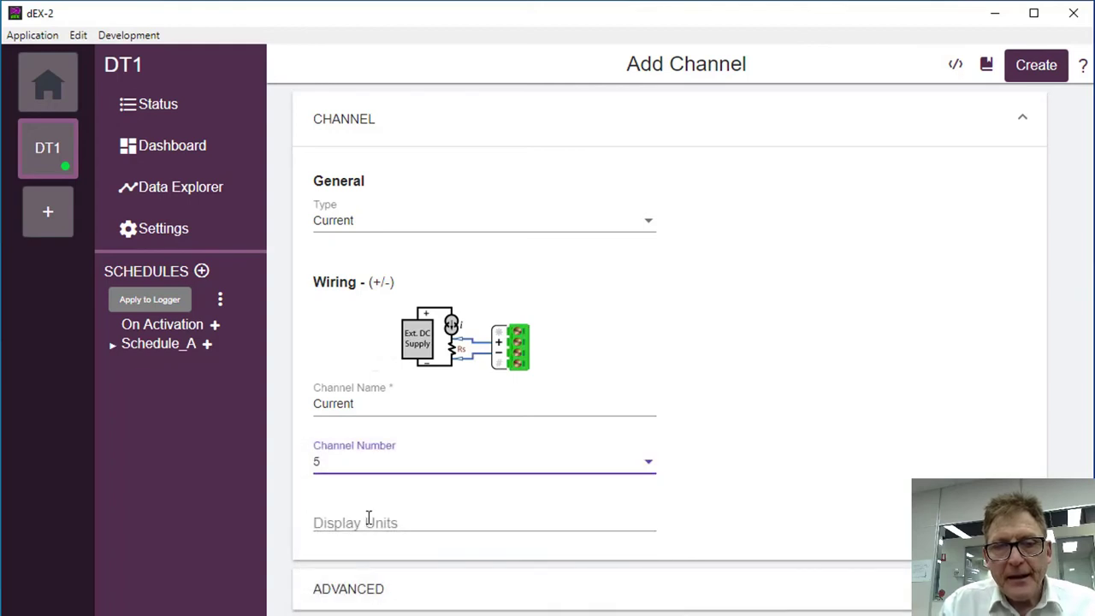
Step: Expand the advanced settings and bring up the channel's scaling manager
{"action": "left_click", "coordinate": [432, 606]}
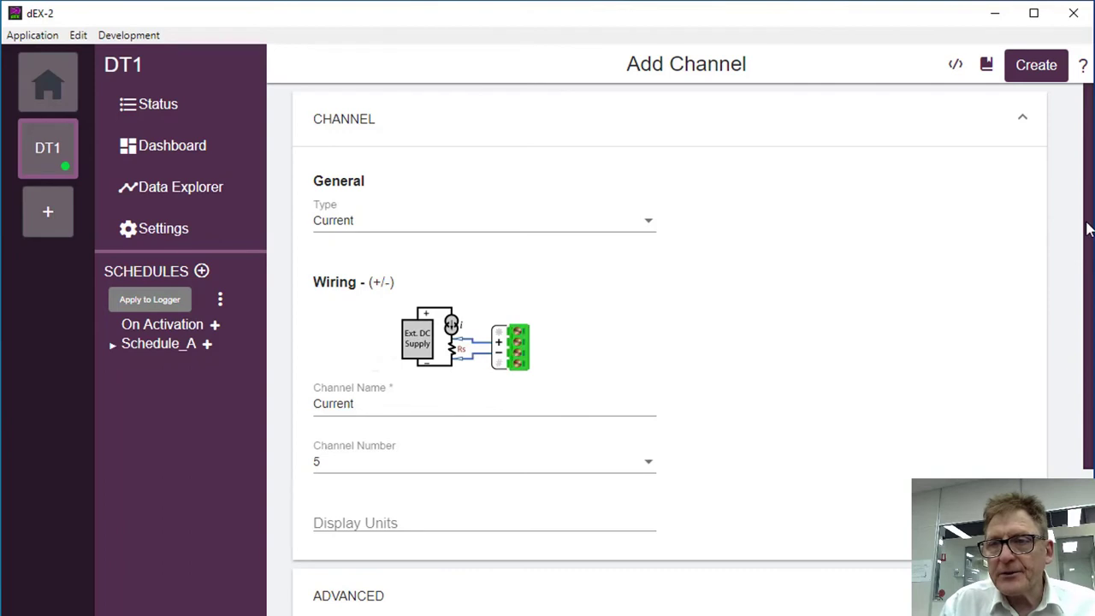
{"action": "scroll", "coordinate": [1091, 222], "scroll_direction": "down", "scroll_amount": 5}
{"action": "scroll", "coordinate": [676, 349], "scroll_direction": "down", "scroll_amount": 2}
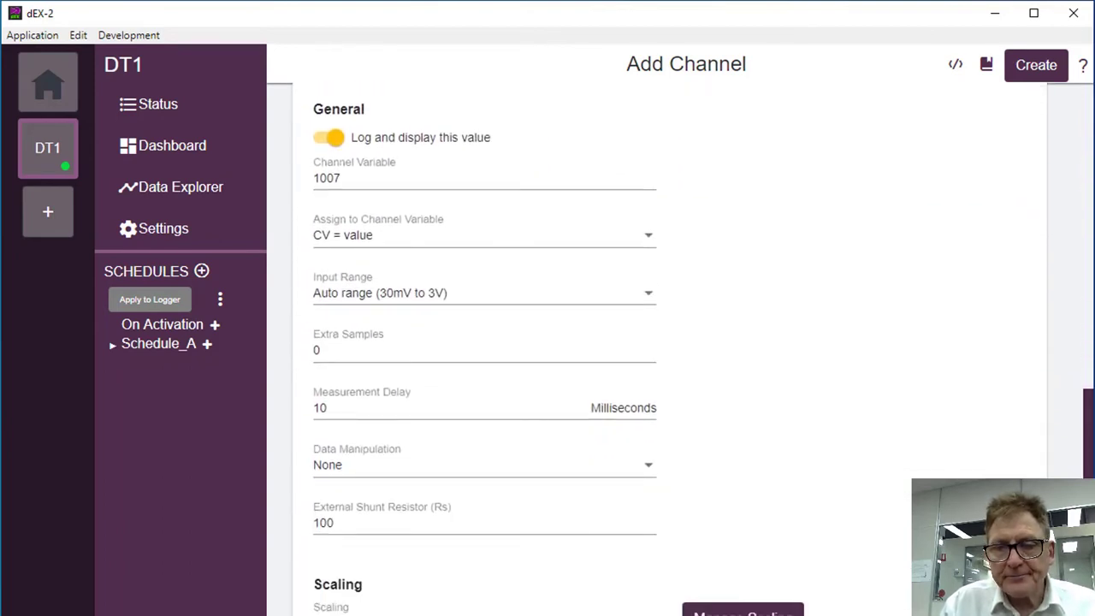
{"action": "left_click", "coordinate": [743, 612]}
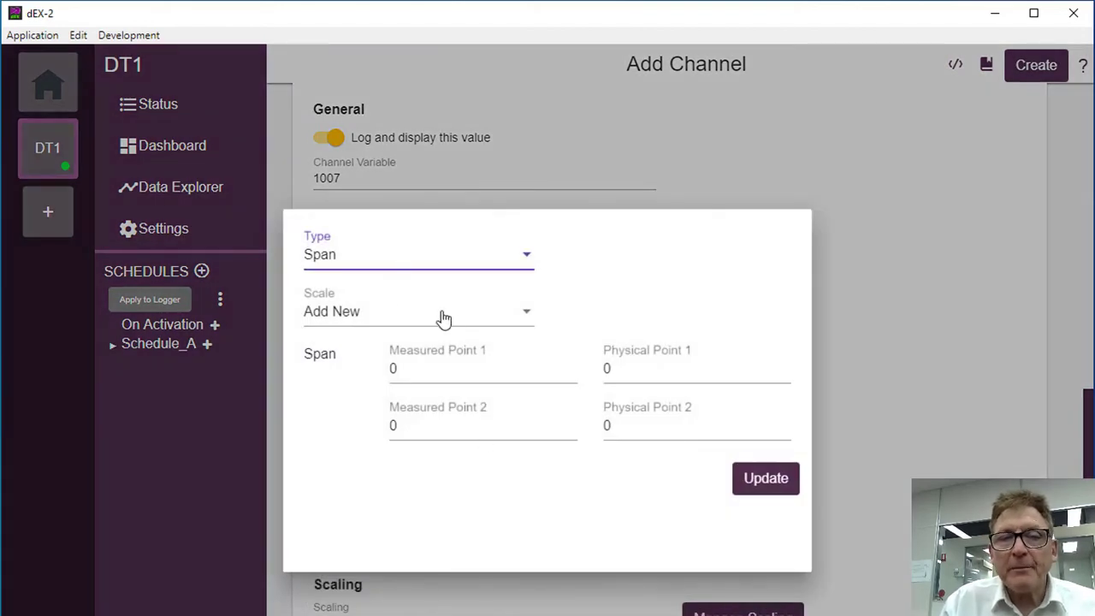
Step: Edit the Span 1 scale to map measured 4–20 to physical 0–10 and update it
{"action": "left_click", "coordinate": [520, 316]}
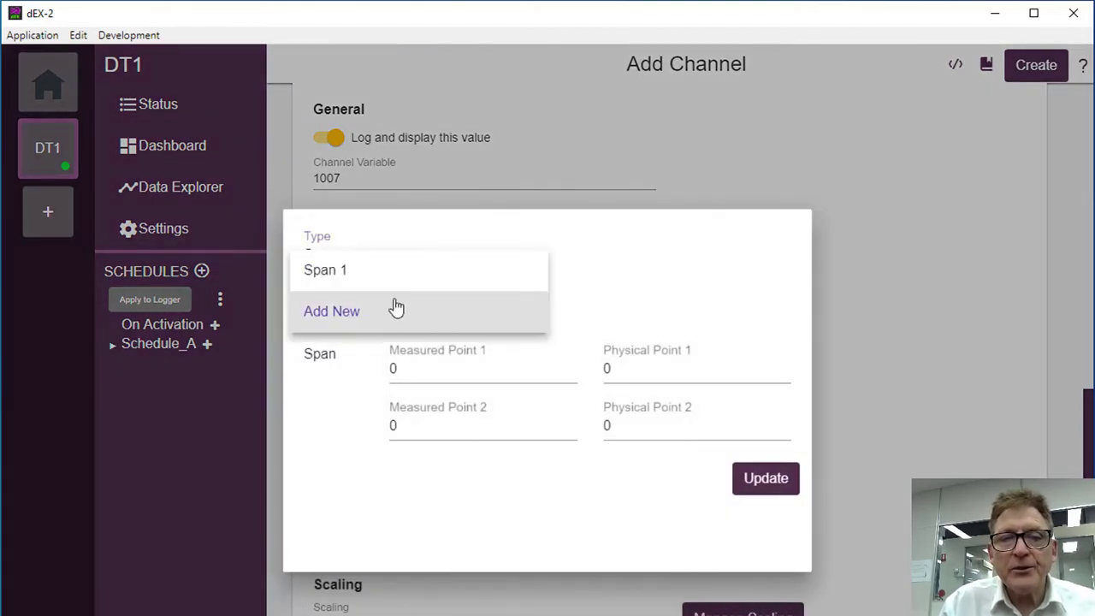
{"action": "left_click", "coordinate": [389, 274]}
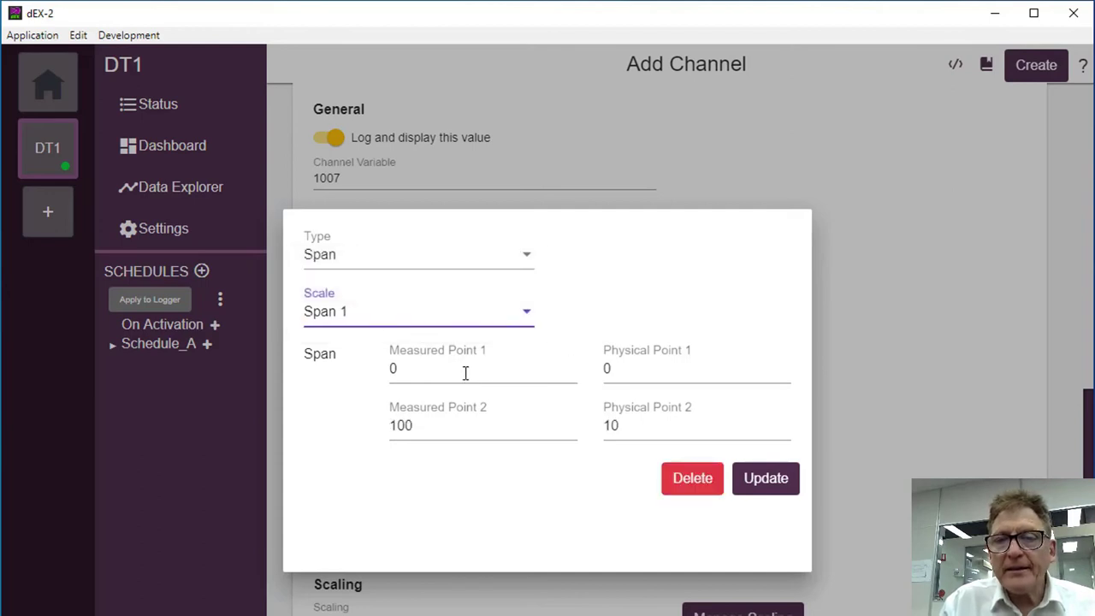
{"action": "double_click", "coordinate": [413, 368]}
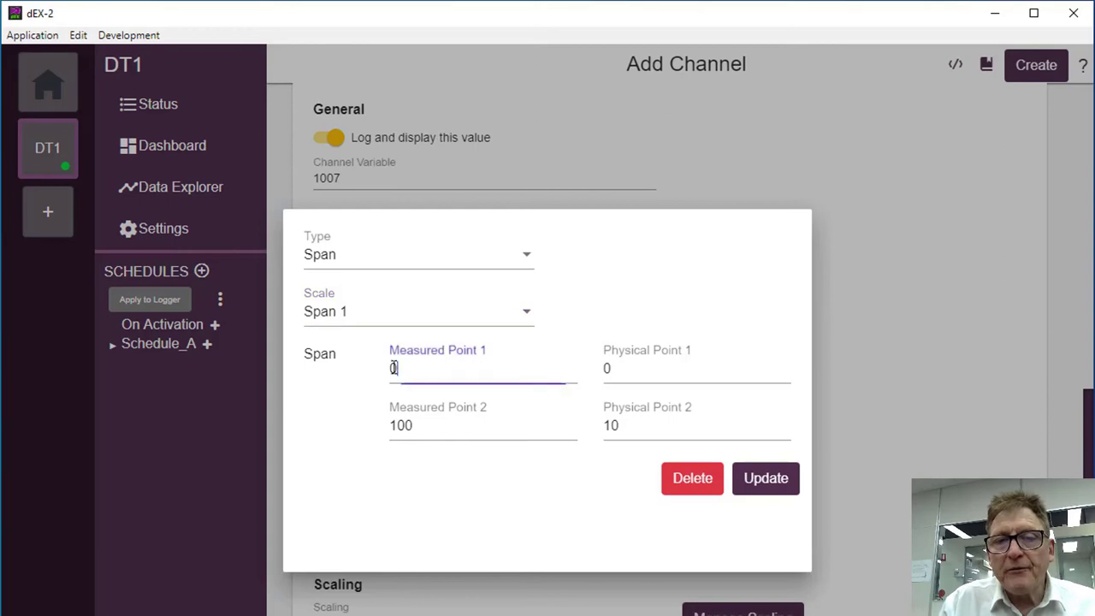
{"action": "type", "text": "4"}
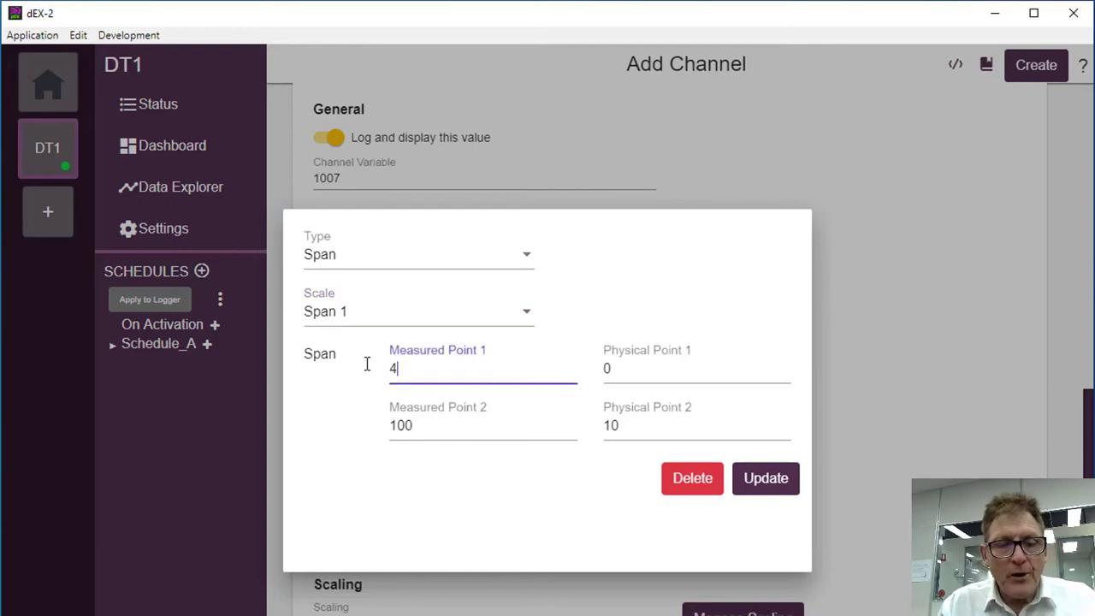
{"action": "double_click", "coordinate": [428, 431]}
{"action": "type", "text": "20"}
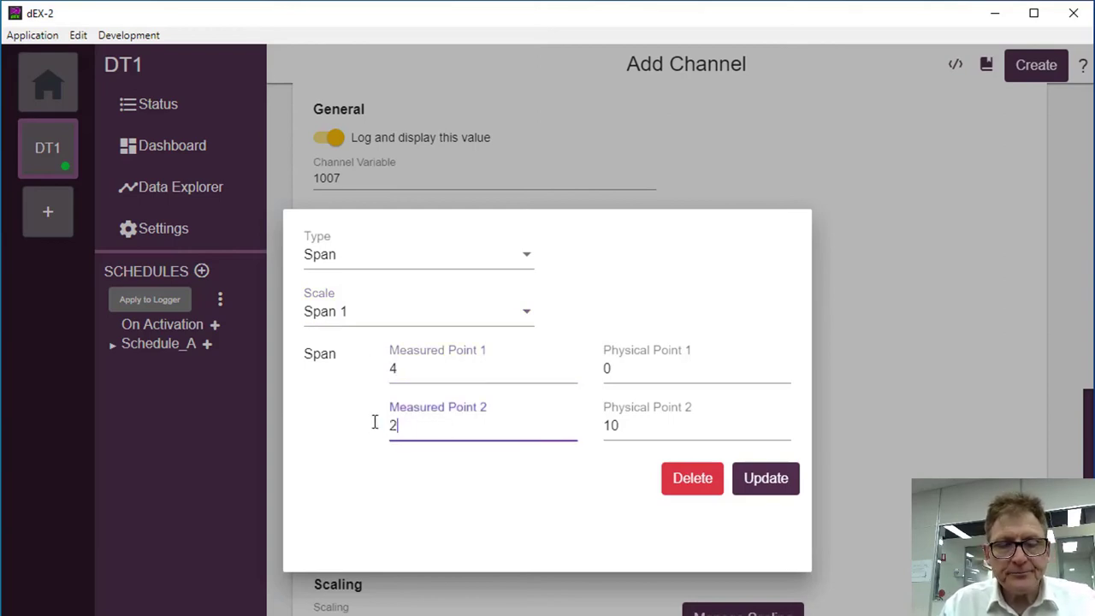
{"action": "left_click", "coordinate": [623, 368]}
{"action": "left_click", "coordinate": [631, 425]}
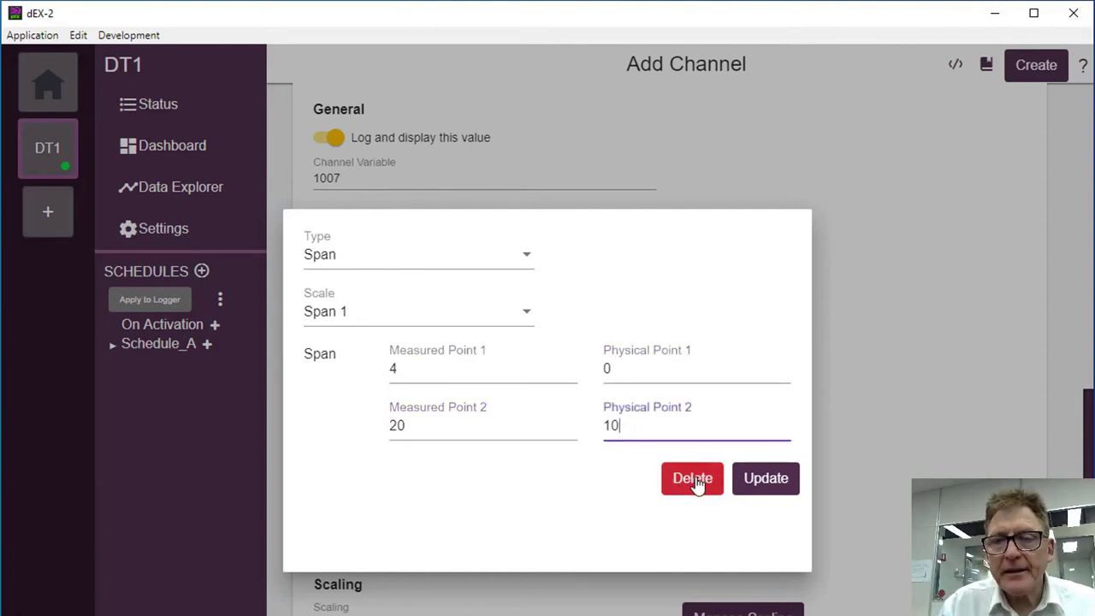
{"action": "left_click", "coordinate": [769, 480]}
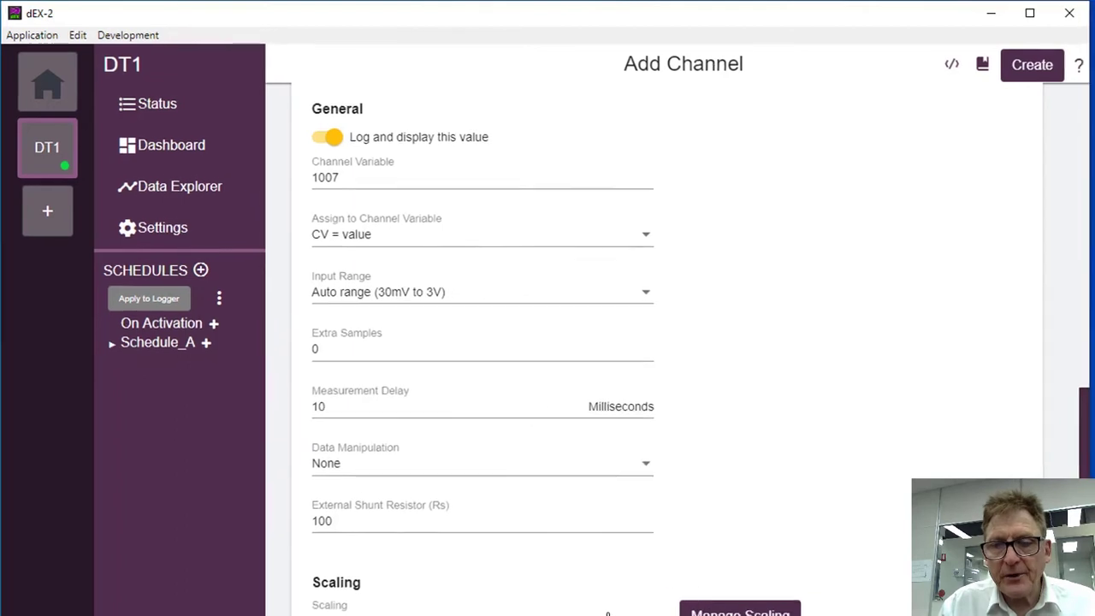
Step: Apply Span 1 scaling, set display units to Bar, and create the Current channel
{"action": "left_click", "coordinate": [521, 519]}
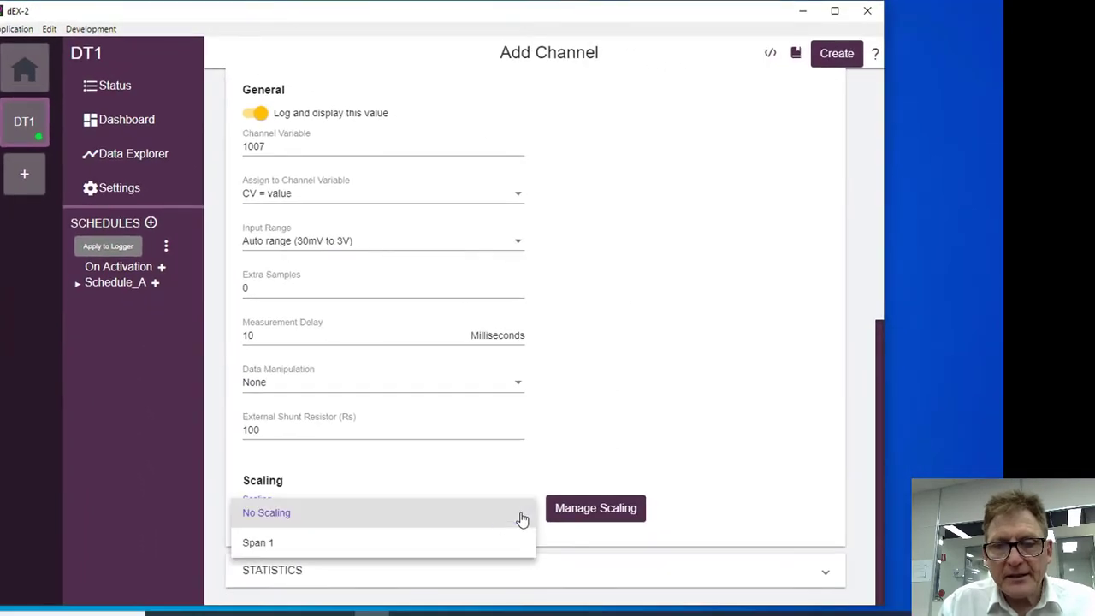
{"action": "left_click", "coordinate": [346, 546]}
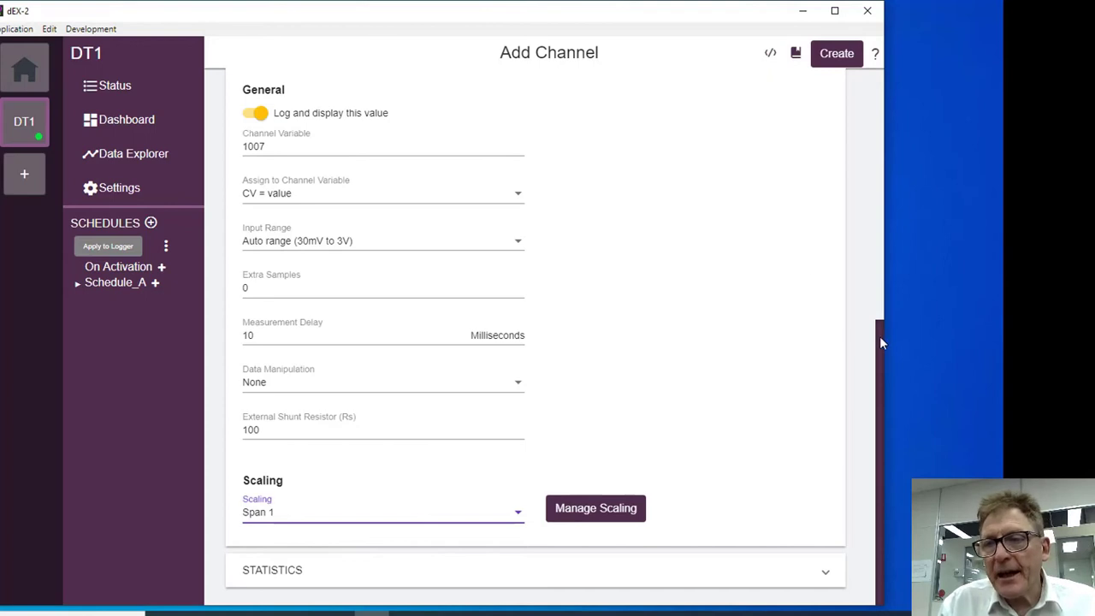
{"action": "left_click_drag", "start_coordinate": [885, 334], "coordinate": [853, 148]}
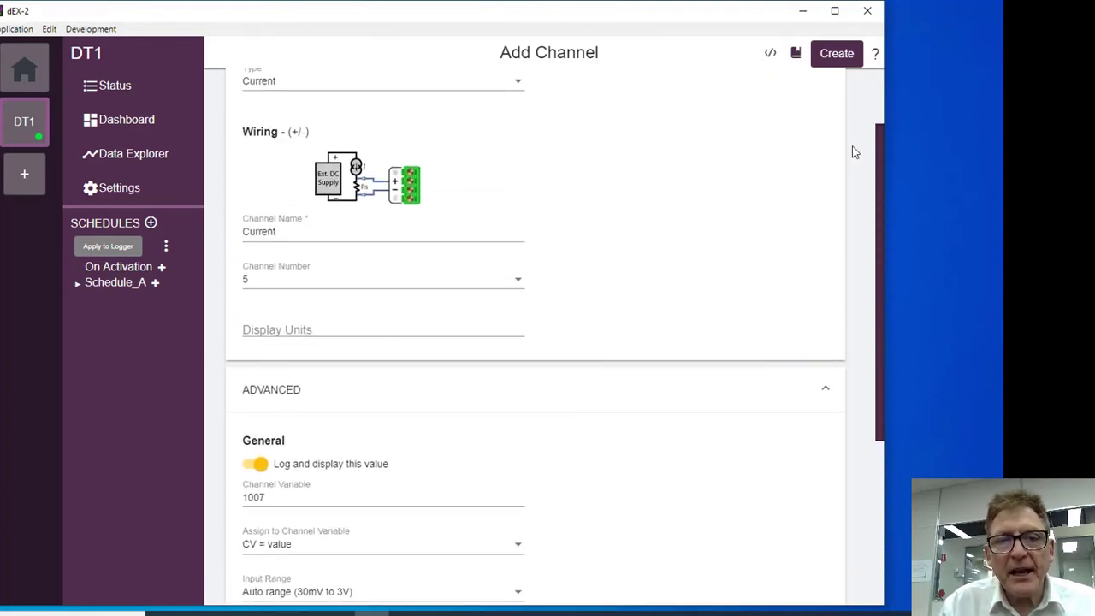
{"action": "left_click", "coordinate": [260, 327]}
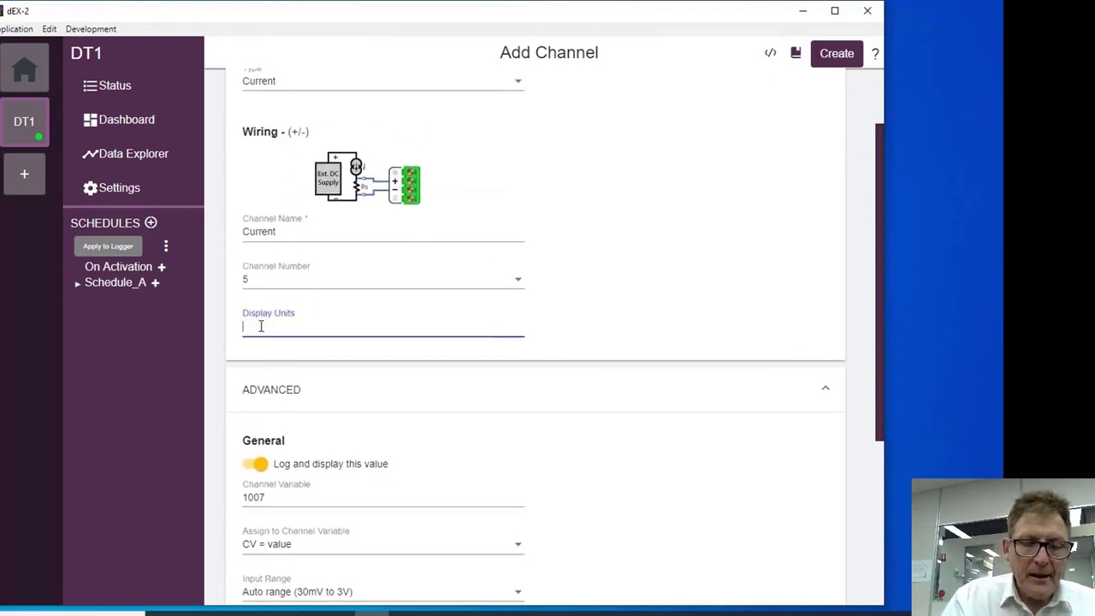
{"action": "type", "text": "Ba"}
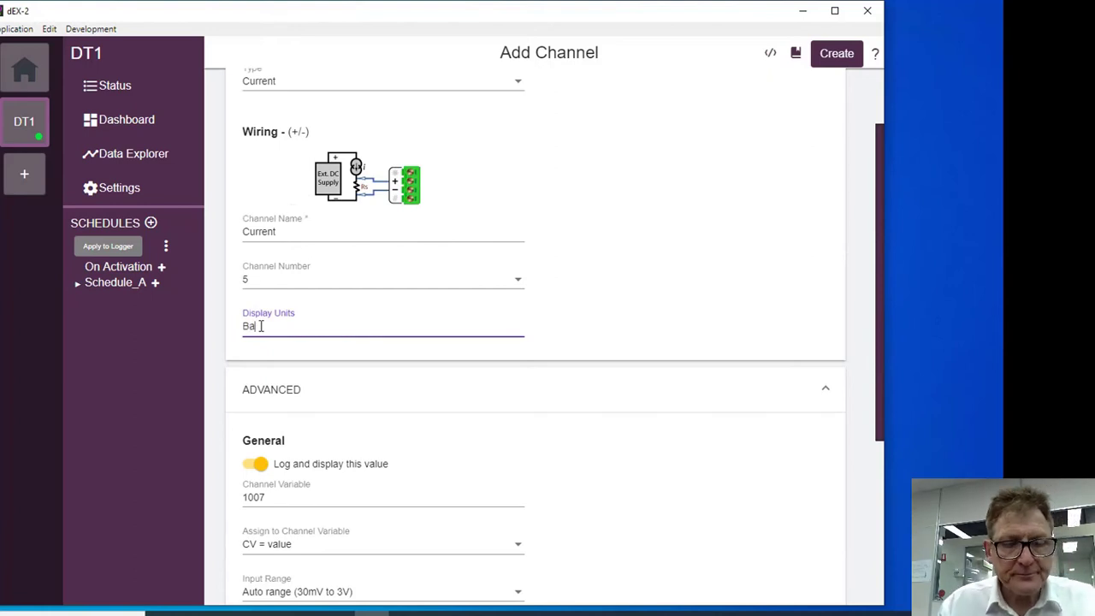
{"action": "type", "text": "r"}
{"action": "left_click", "coordinate": [597, 232]}
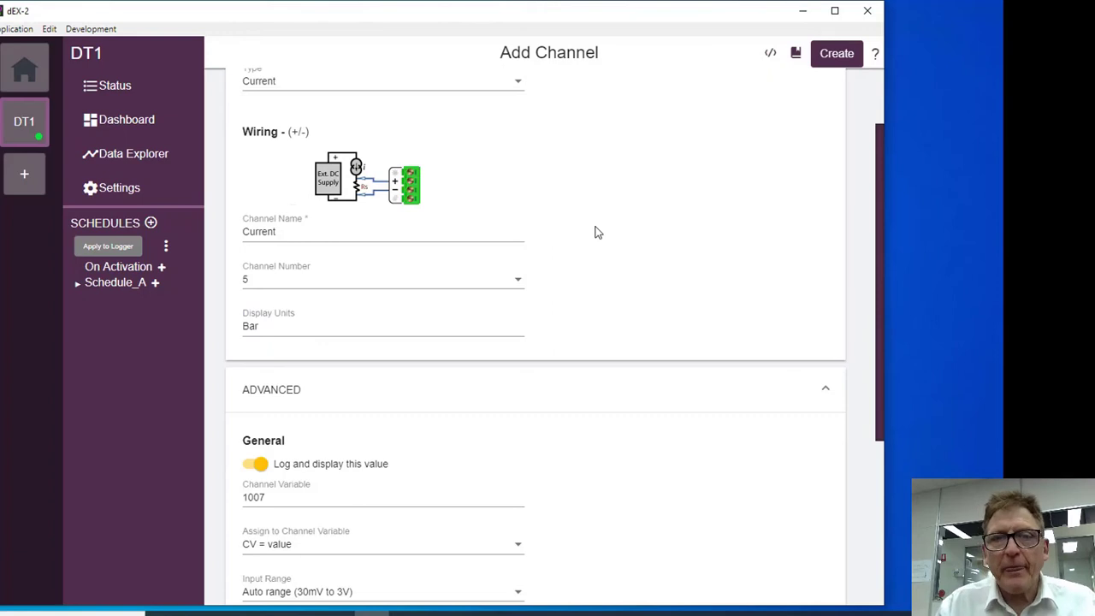
{"action": "left_click", "coordinate": [835, 56]}
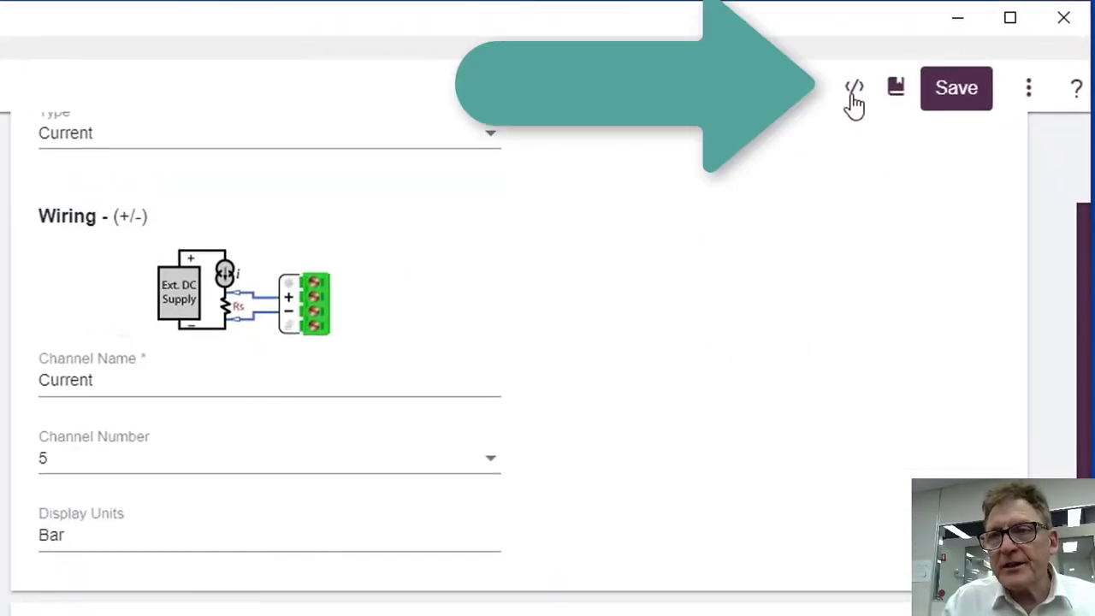
{"action": "left_click", "coordinate": [856, 93]}
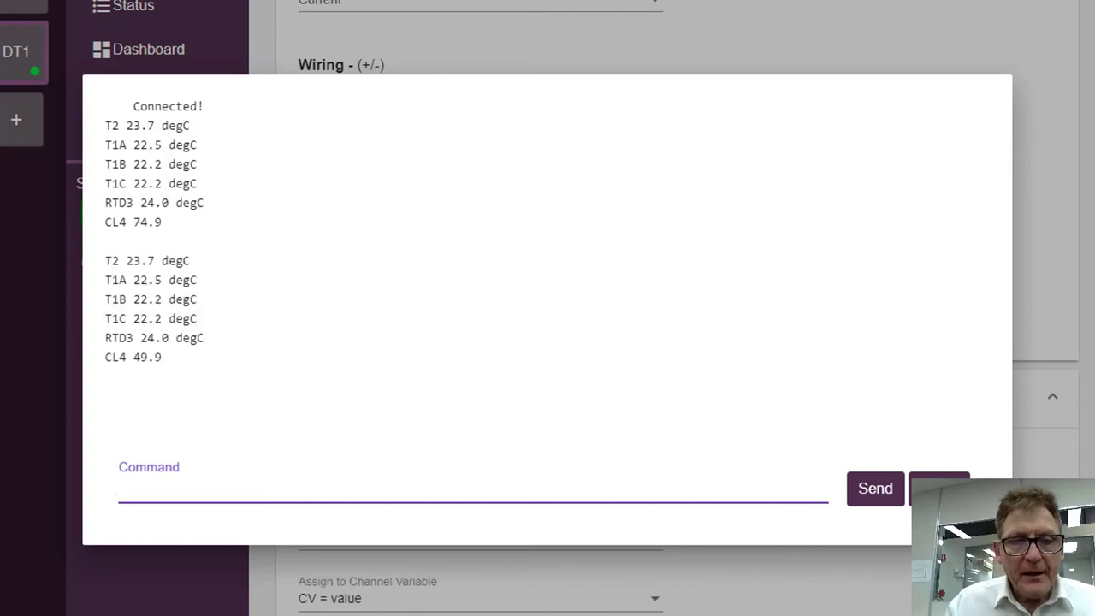
Step: Send pwr12v=1 from the command line to switch on 12 V power, then close the terminal
{"action": "type", "text": "H"}
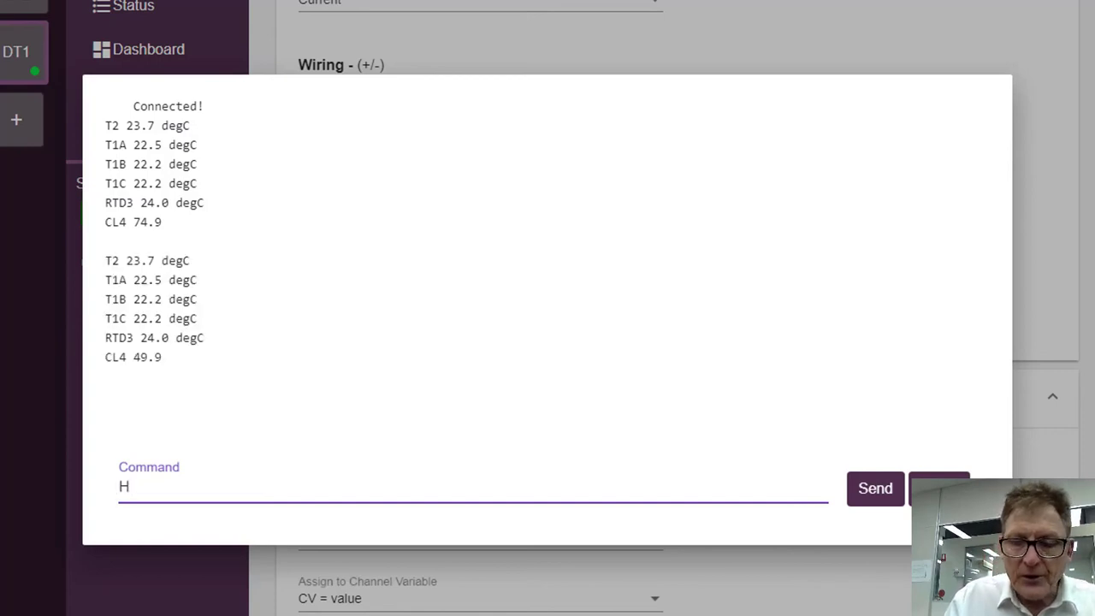
{"action": "key", "text": "Return"}
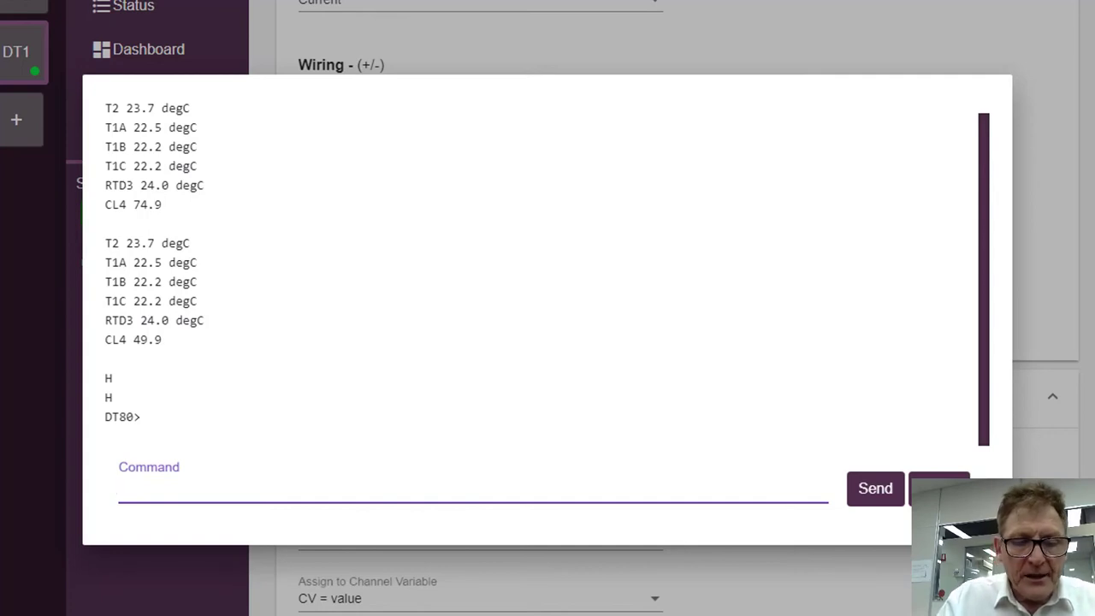
{"action": "type", "text": "pwr"}
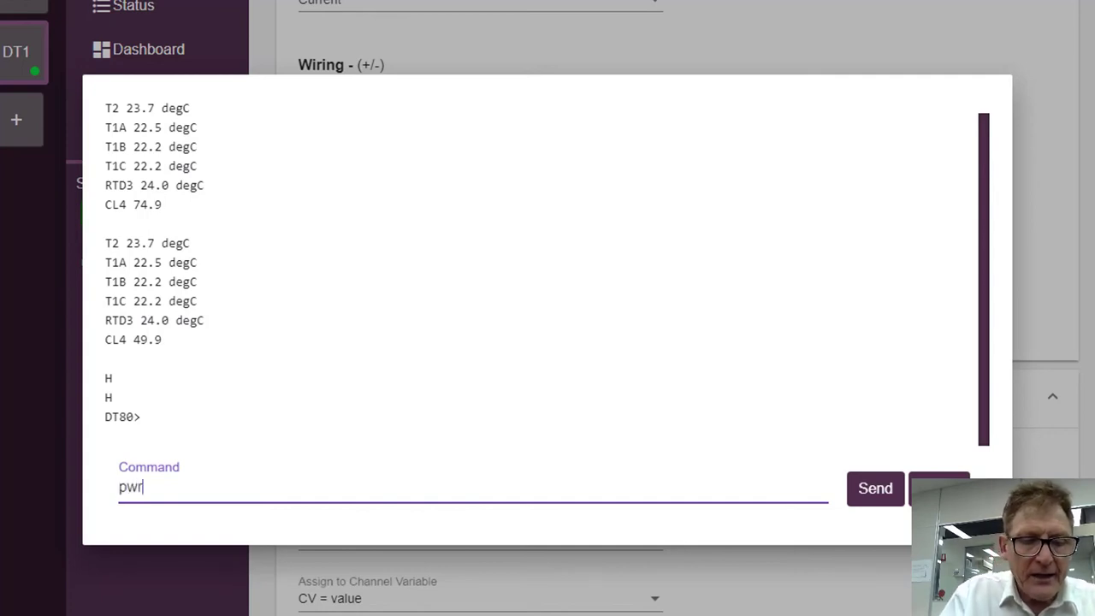
{"action": "type", "text": "12=1"}
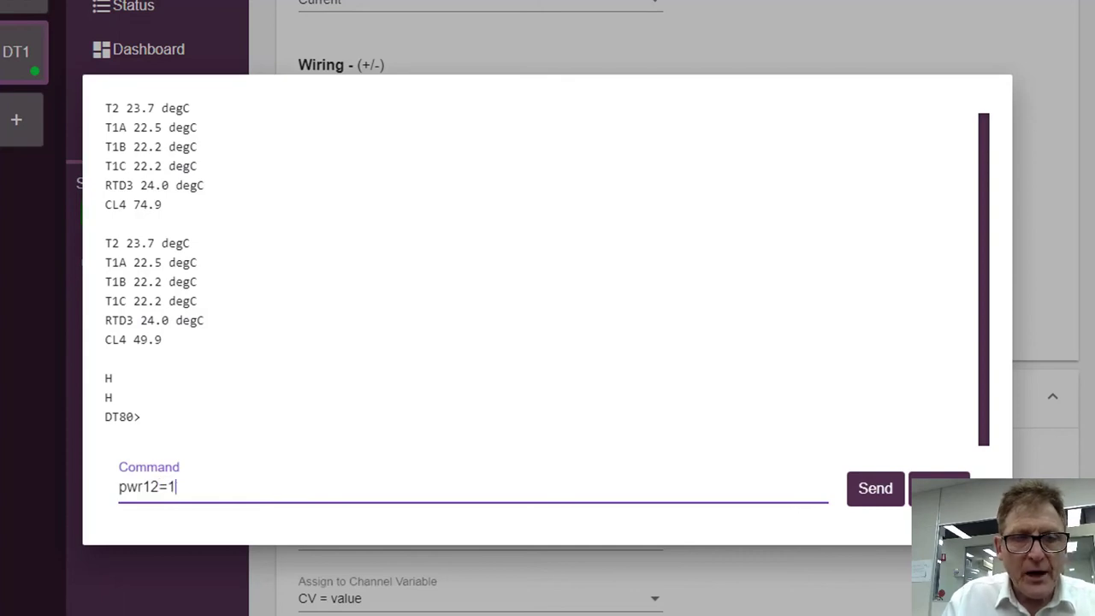
{"action": "key", "text": "Return"}
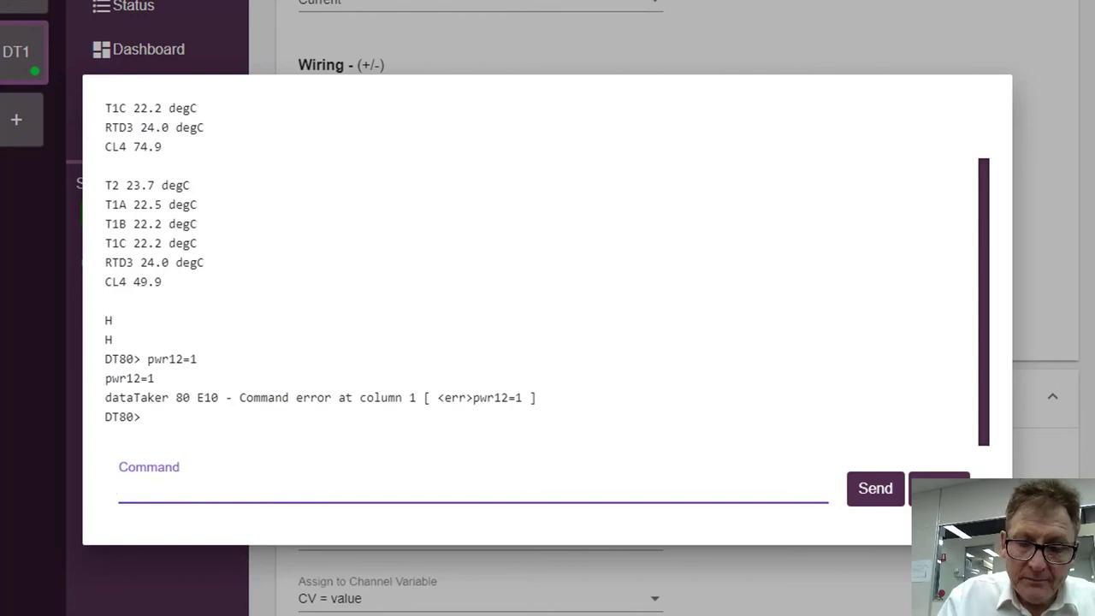
{"action": "type", "text": "pwr"}
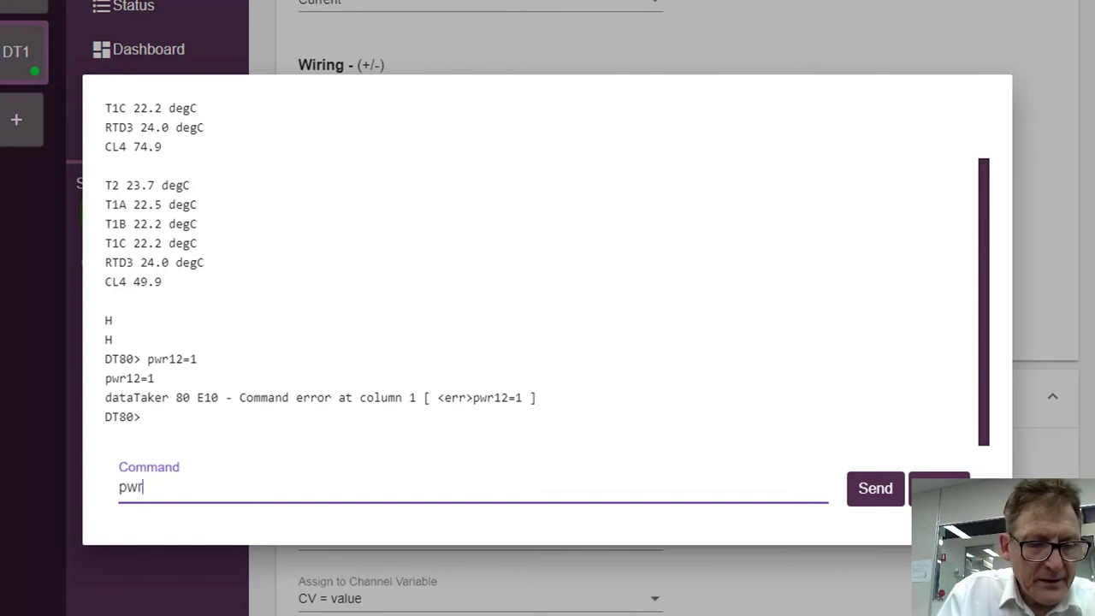
{"action": "type", "text": "12v=1"}
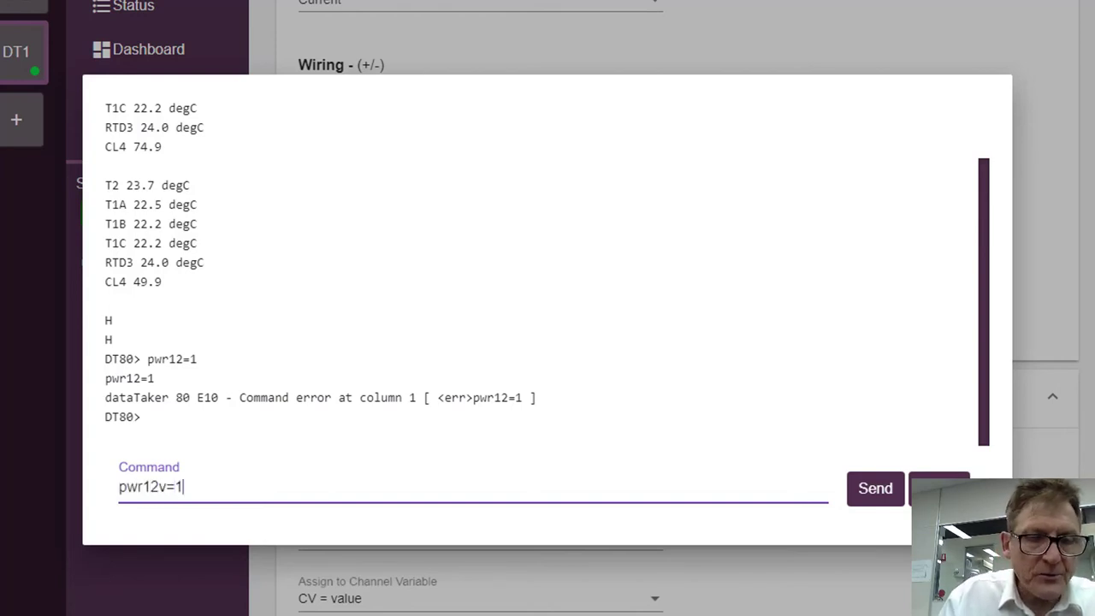
{"action": "key", "text": "Return"}
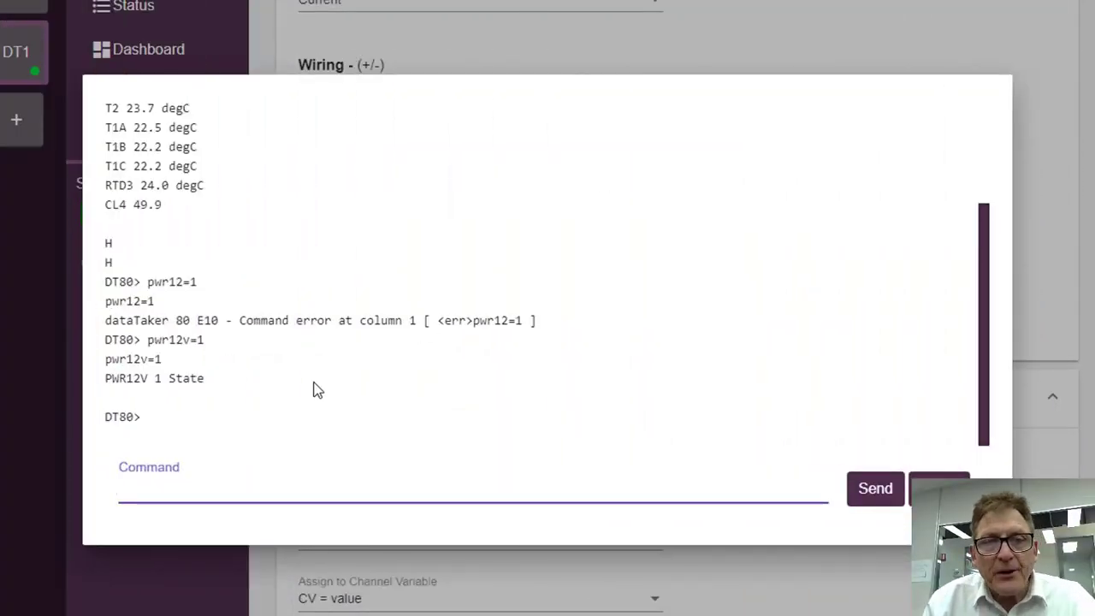
{"action": "left_click", "coordinate": [161, 369]}
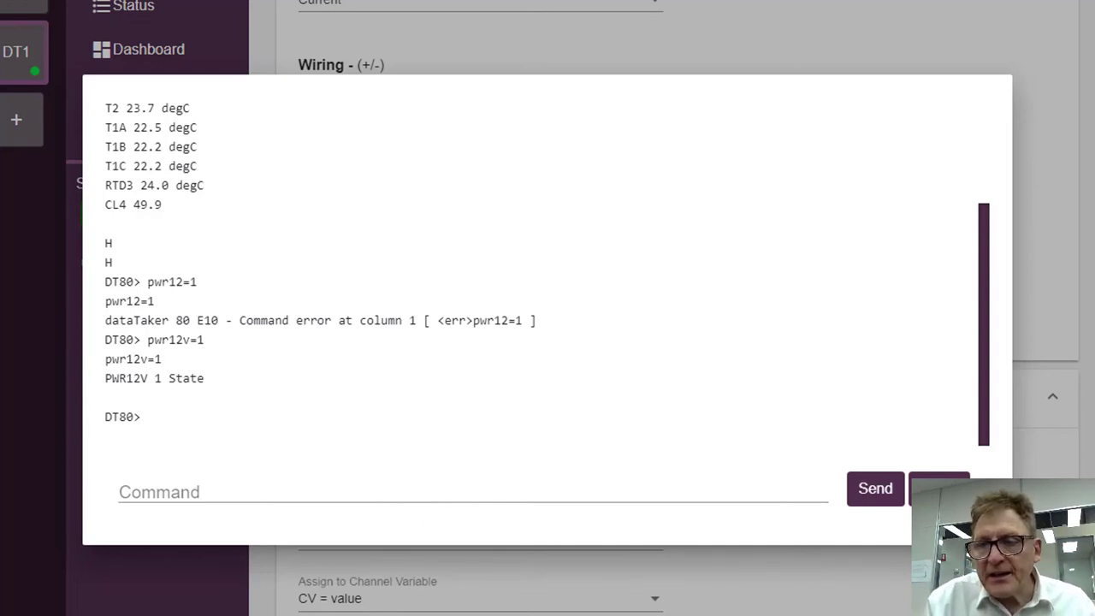
{"action": "left_click", "coordinate": [938, 489]}
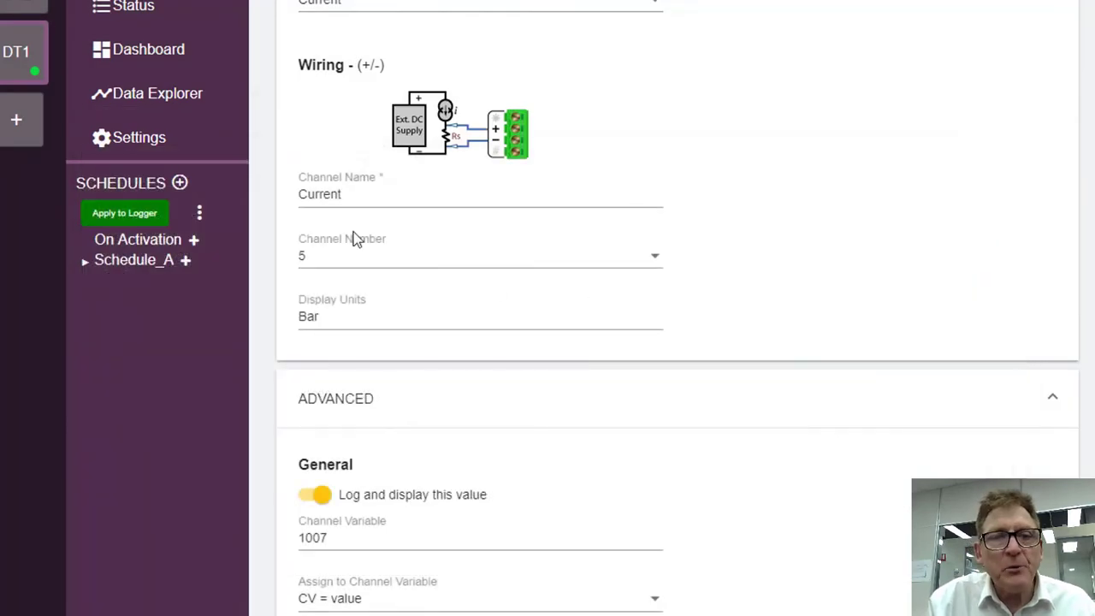
Step: Add a new Manual command channel to the On Activation schedule
{"action": "left_click", "coordinate": [194, 242]}
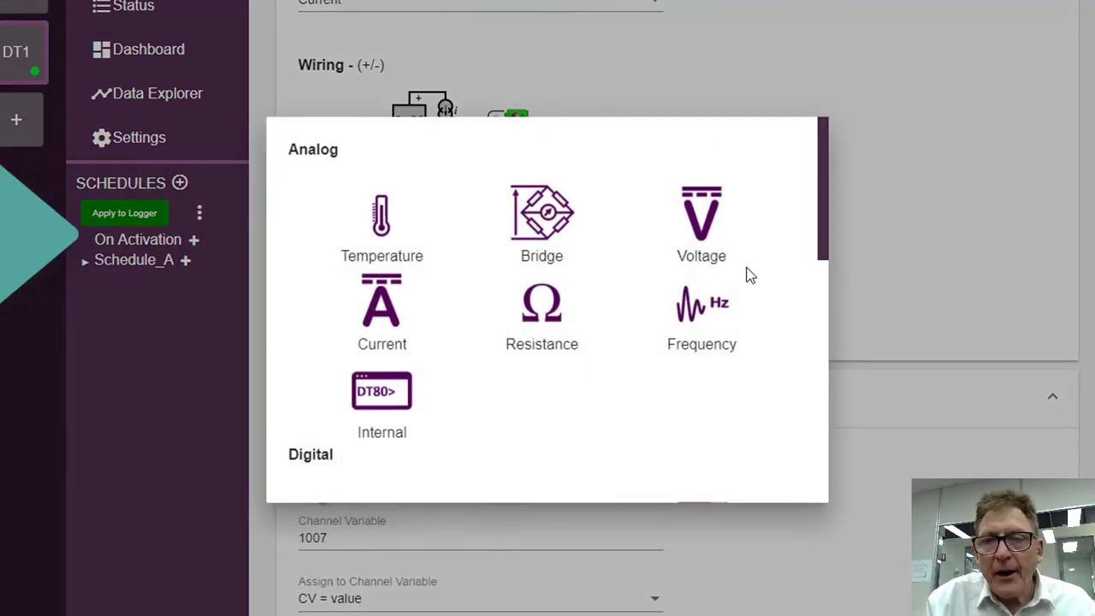
{"action": "scroll", "coordinate": [828, 248], "scroll_direction": "down", "scroll_amount": 1}
{"action": "left_click_drag", "start_coordinate": [828, 249], "coordinate": [821, 418]}
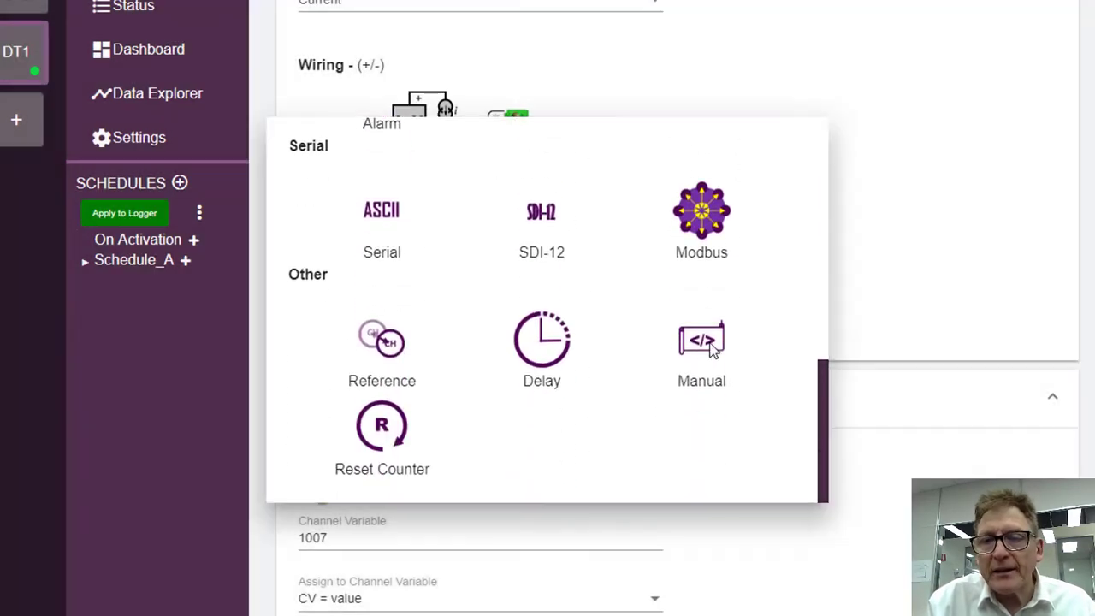
{"action": "left_click", "coordinate": [712, 351]}
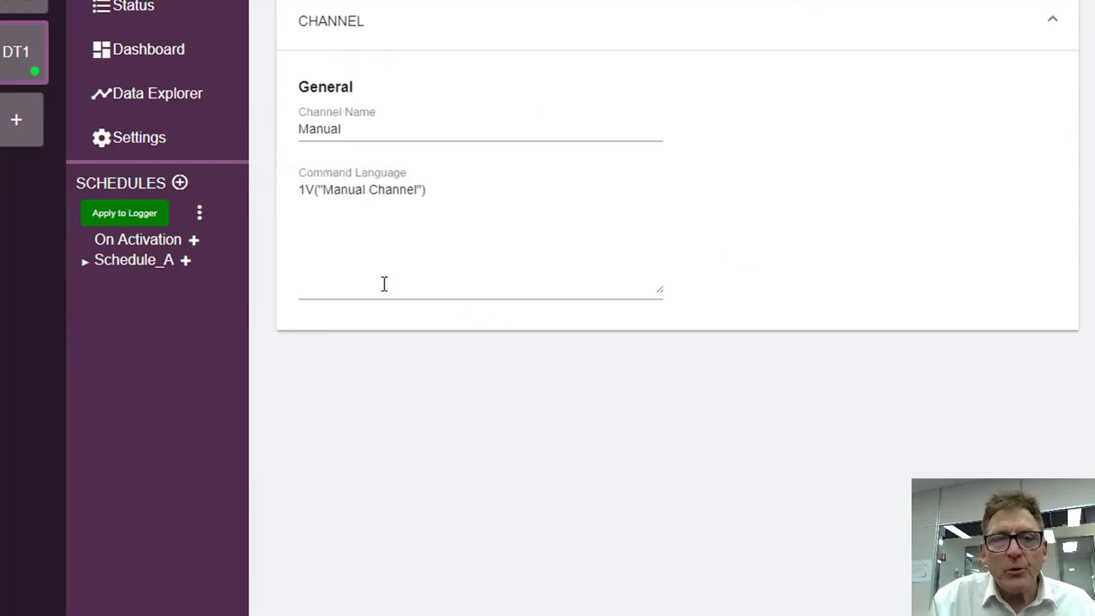
Step: Replace the default command text with pwr12v=1
{"action": "left_click_drag", "start_coordinate": [437, 188], "coordinate": [382, 188]}
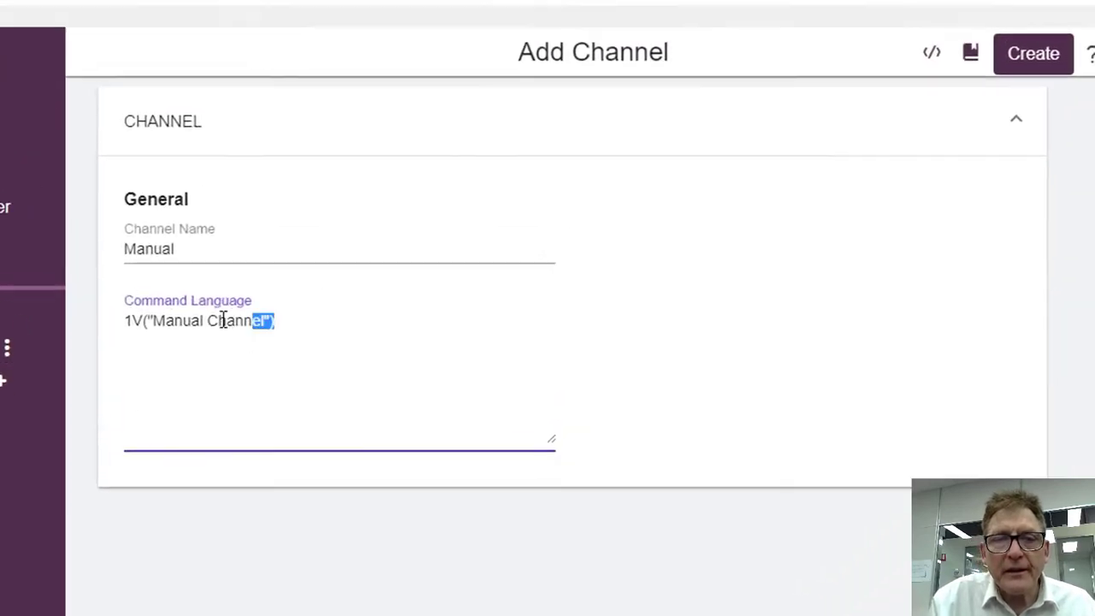
{"action": "left_click_drag", "start_coordinate": [222, 320], "coordinate": [69, 346]}
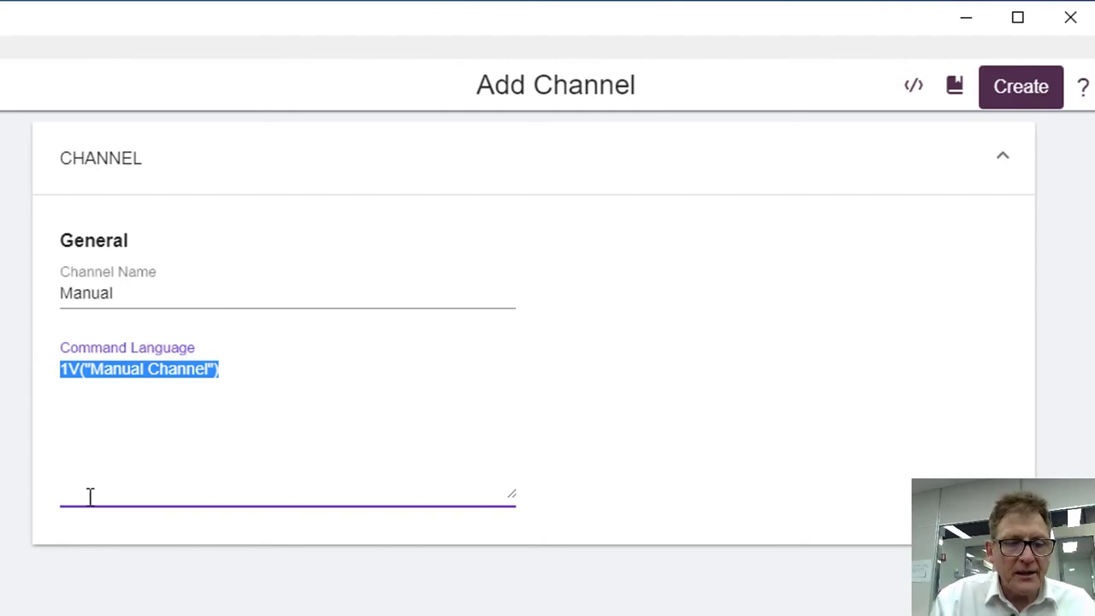
{"action": "type", "text": "pwra"}
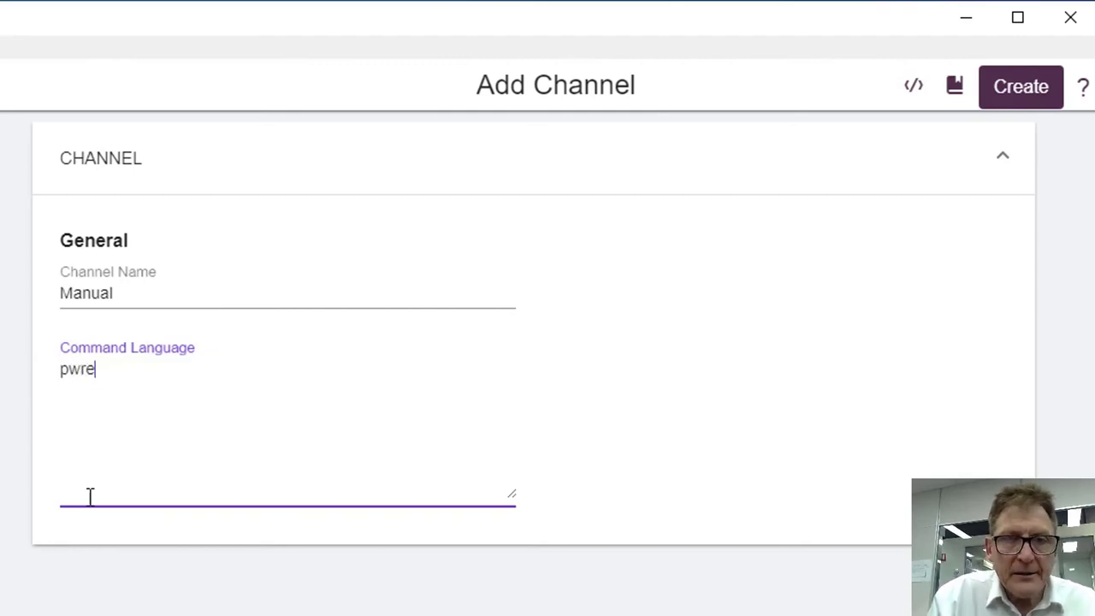
{"action": "key", "text": "BackSpace"}
{"action": "type", "text": "12v"}
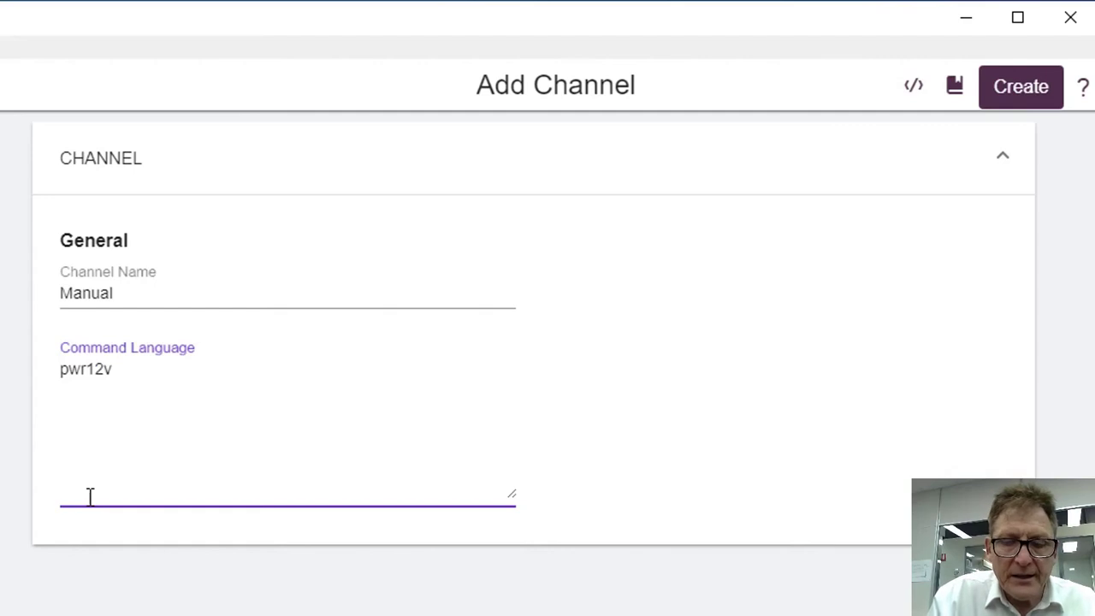
{"action": "key", "text": "BackSpace"}
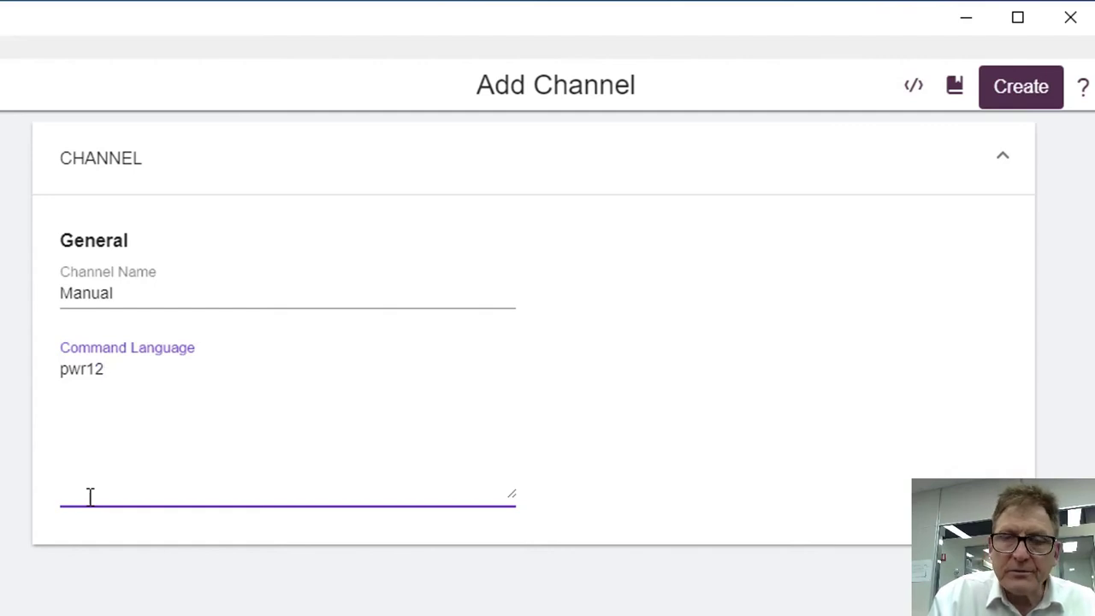
{"action": "type", "text": "=1"}
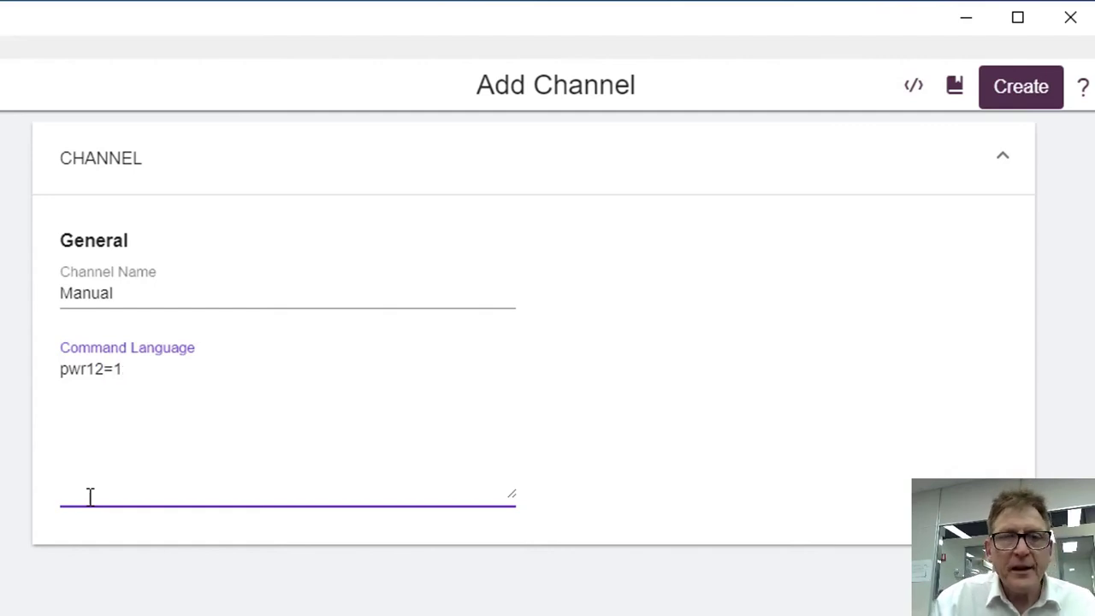
{"action": "key", "text": "Left"}
{"action": "key", "text": "Left"}
{"action": "key", "text": "Left"}
{"action": "key", "text": "Left"}
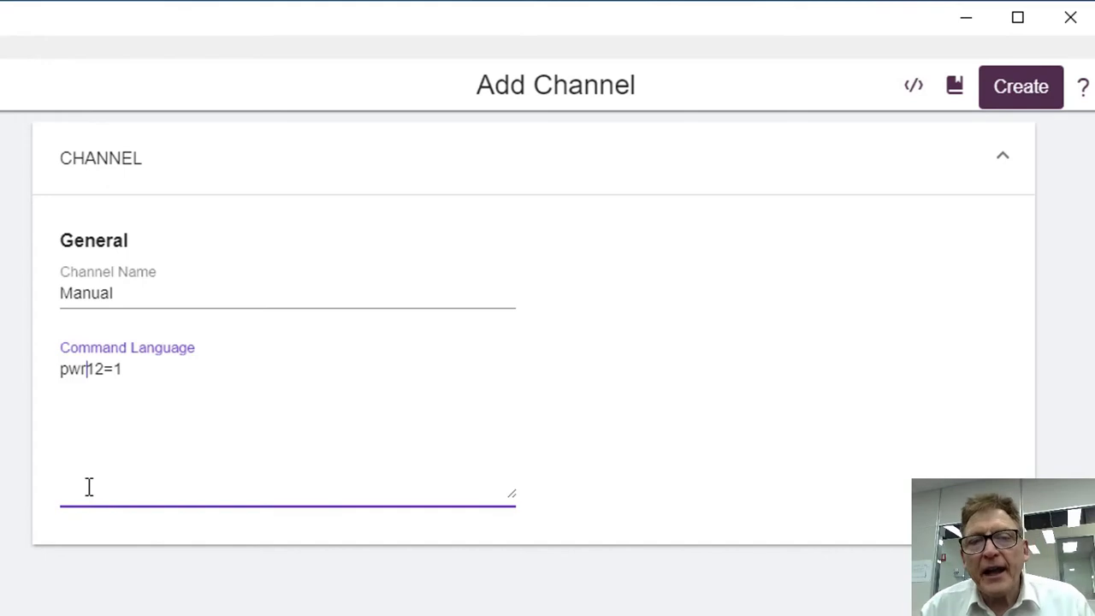
{"action": "key", "text": "Right"}
{"action": "key", "text": "Right"}
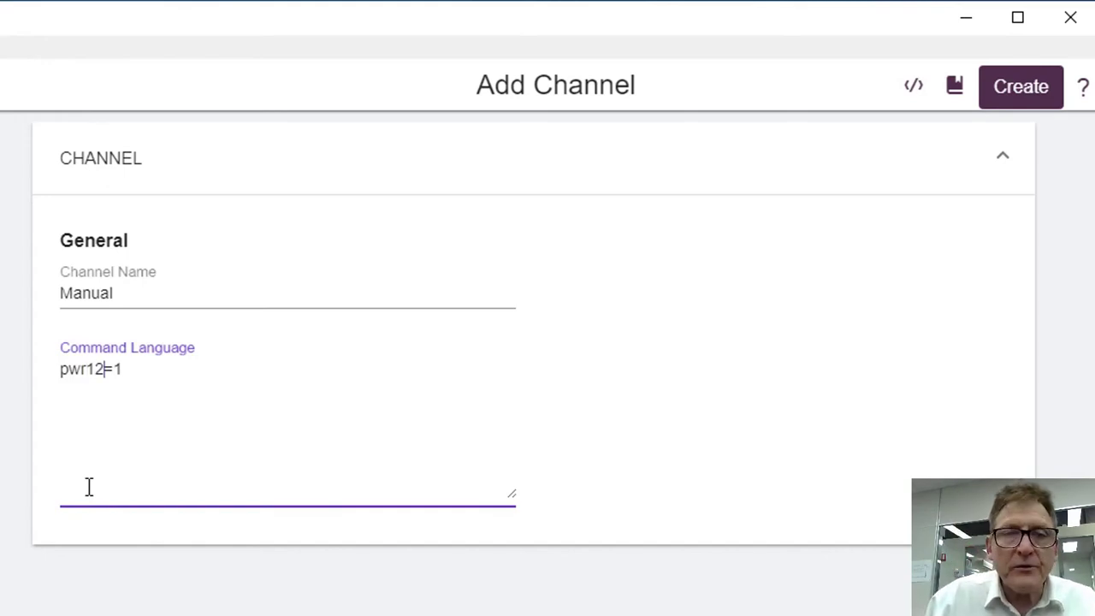
{"action": "type", "text": "v"}
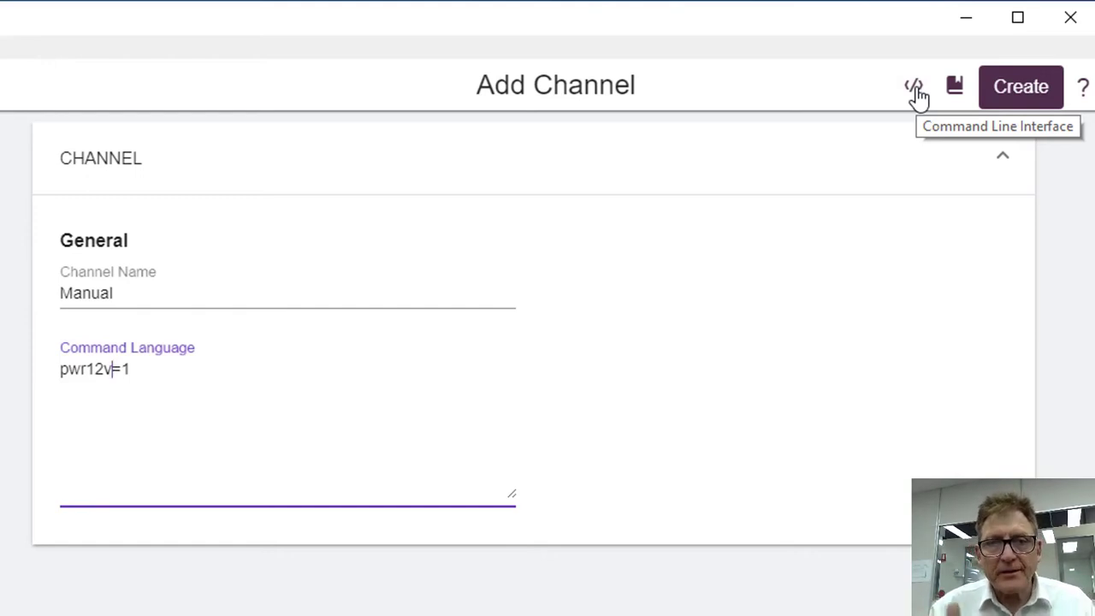
Step: Create the Manual channel, then rename Schedule_A's Current channel to Press1
{"action": "left_click", "coordinate": [1022, 90]}
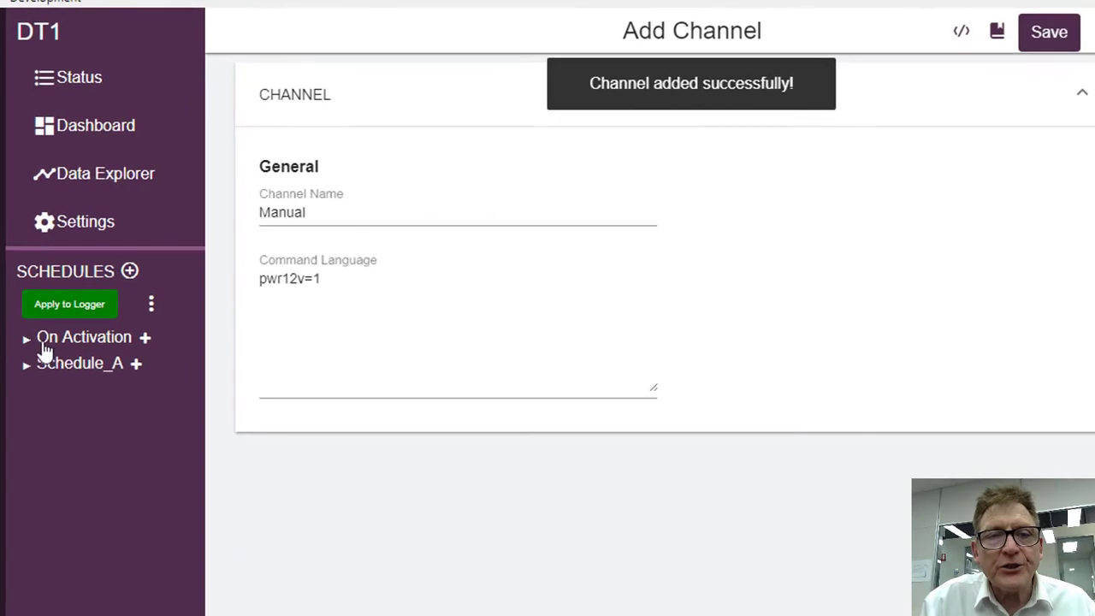
{"action": "left_click", "coordinate": [27, 341]}
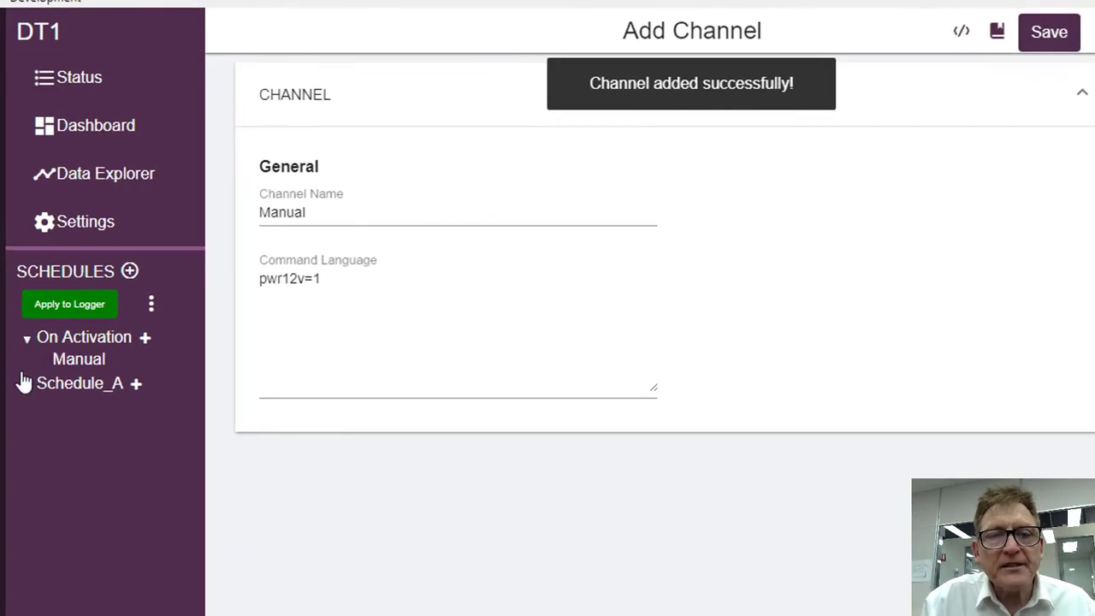
{"action": "left_click", "coordinate": [26, 390]}
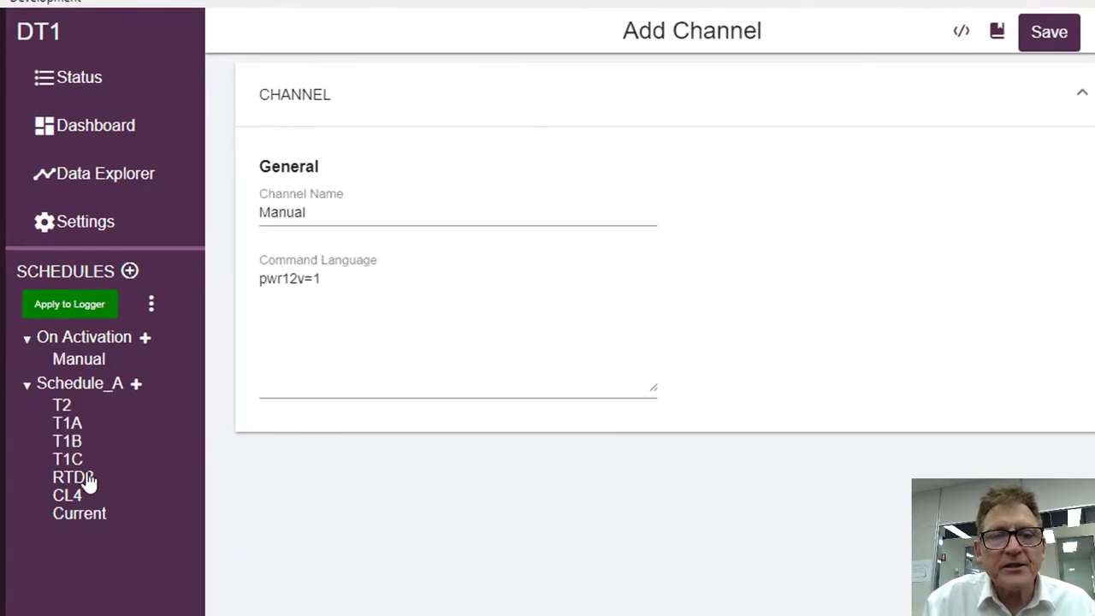
{"action": "left_click", "coordinate": [79, 514]}
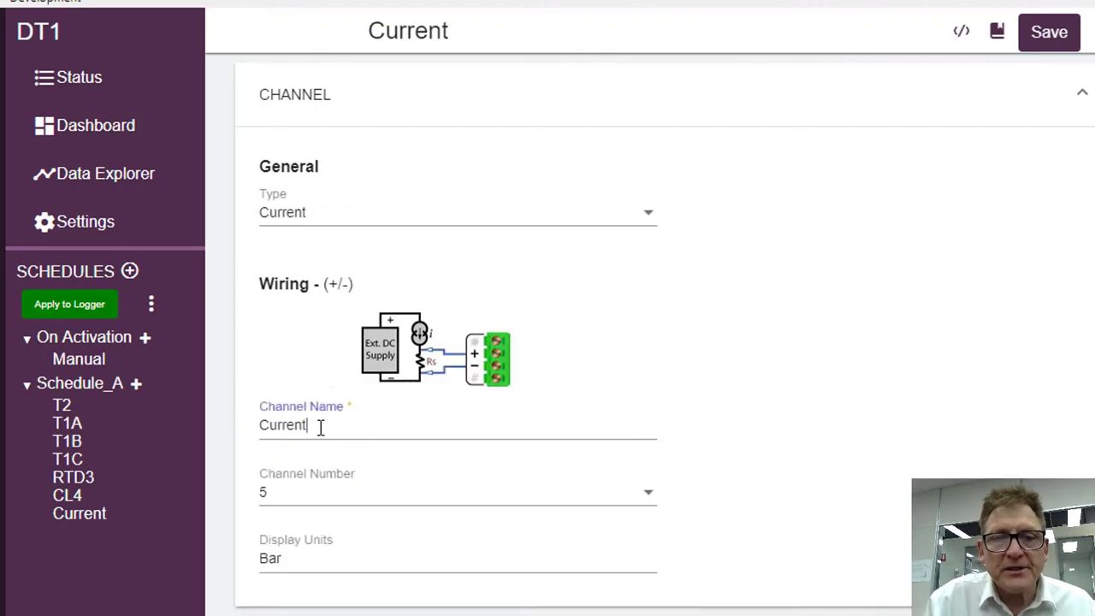
{"action": "left_click_drag", "start_coordinate": [317, 425], "coordinate": [218, 425]}
{"action": "type", "text": "Press"}
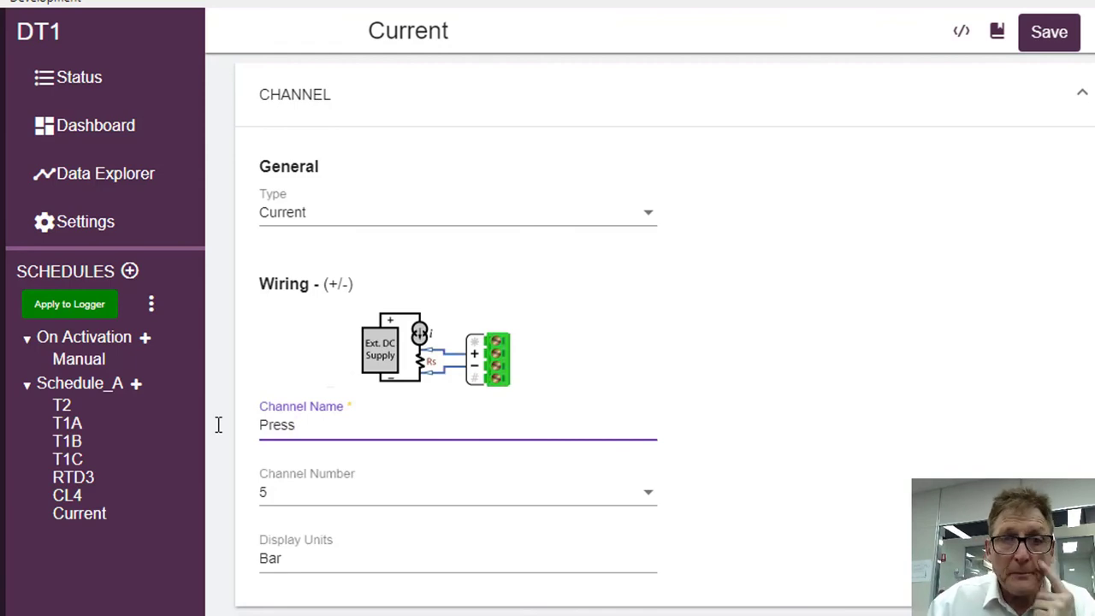
{"action": "type", "text": "1"}
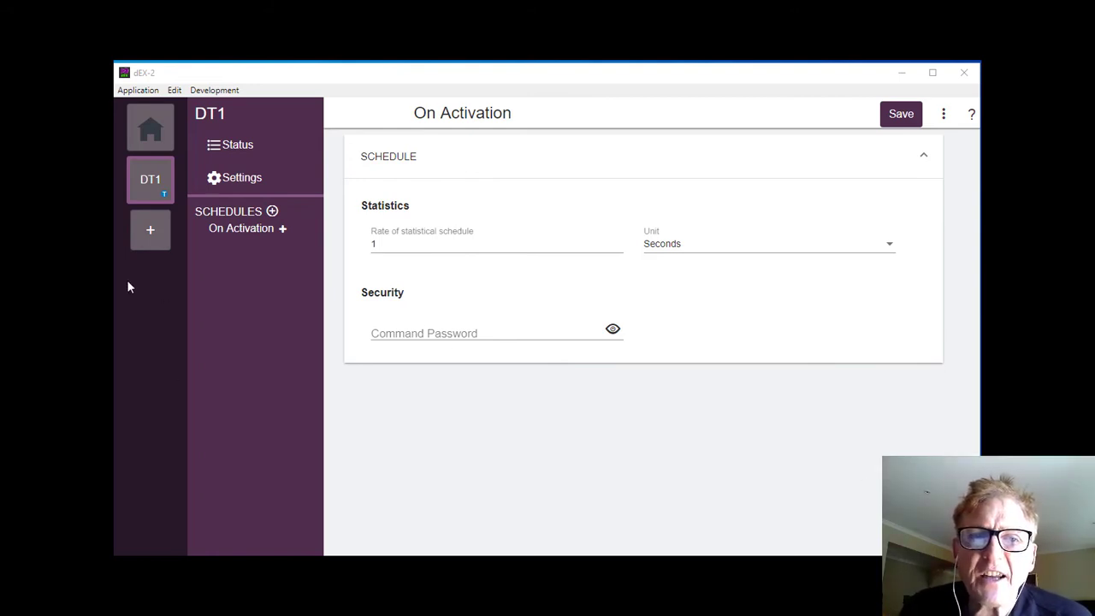
Step: Set 'Power CEM using 12V output' to Always in the logger's Power settings
{"action": "left_click", "coordinate": [240, 180]}
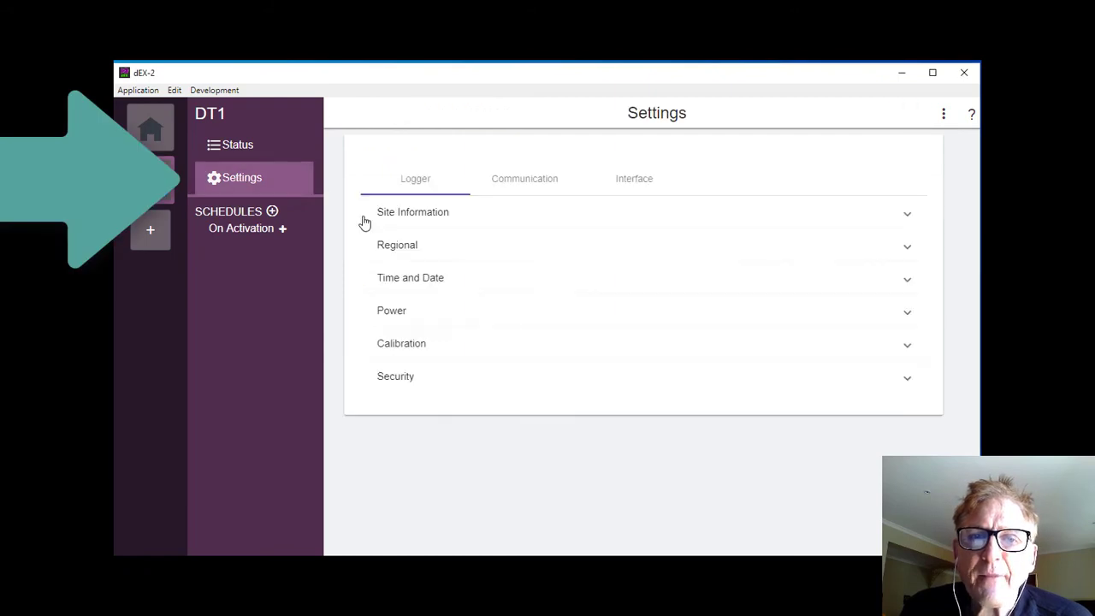
{"action": "left_click", "coordinate": [421, 184]}
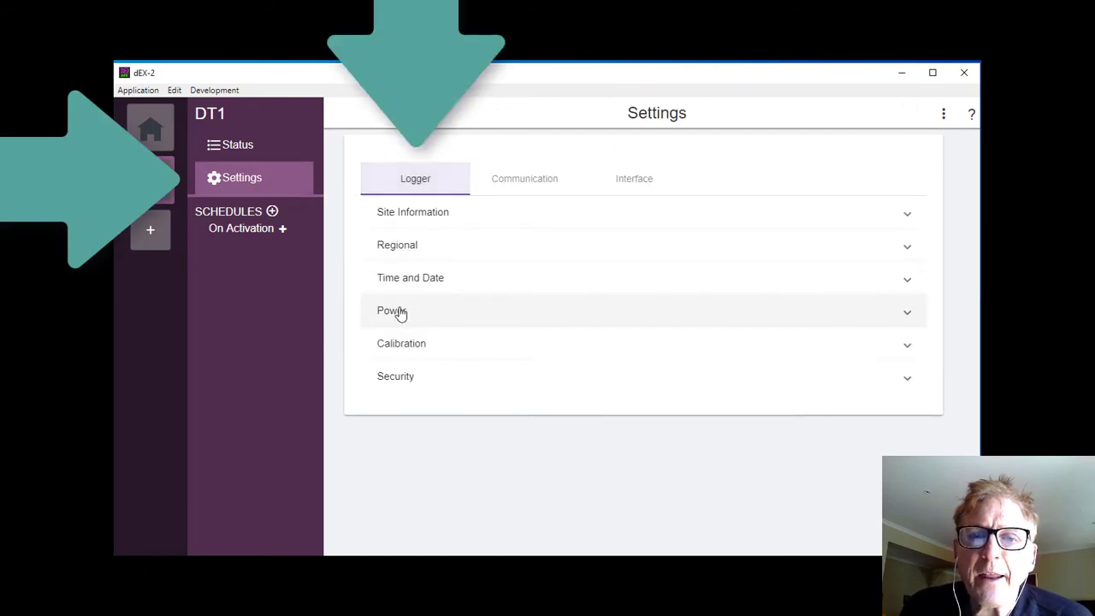
{"action": "left_click", "coordinate": [400, 314]}
{"action": "scroll", "coordinate": [472, 343], "scroll_direction": "down", "scroll_amount": 2}
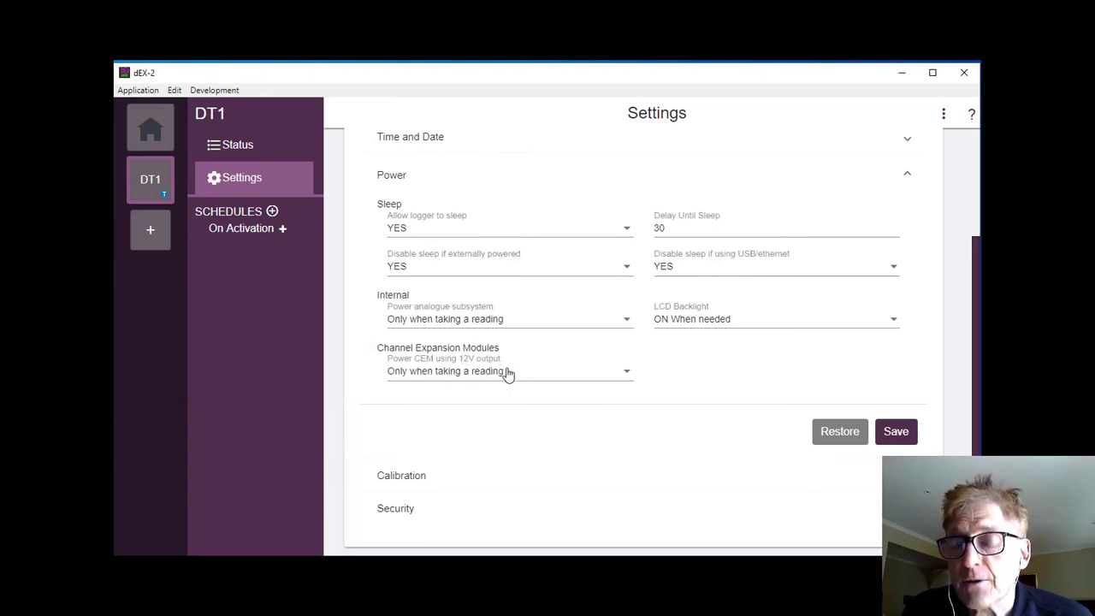
{"action": "left_click", "coordinate": [626, 377]}
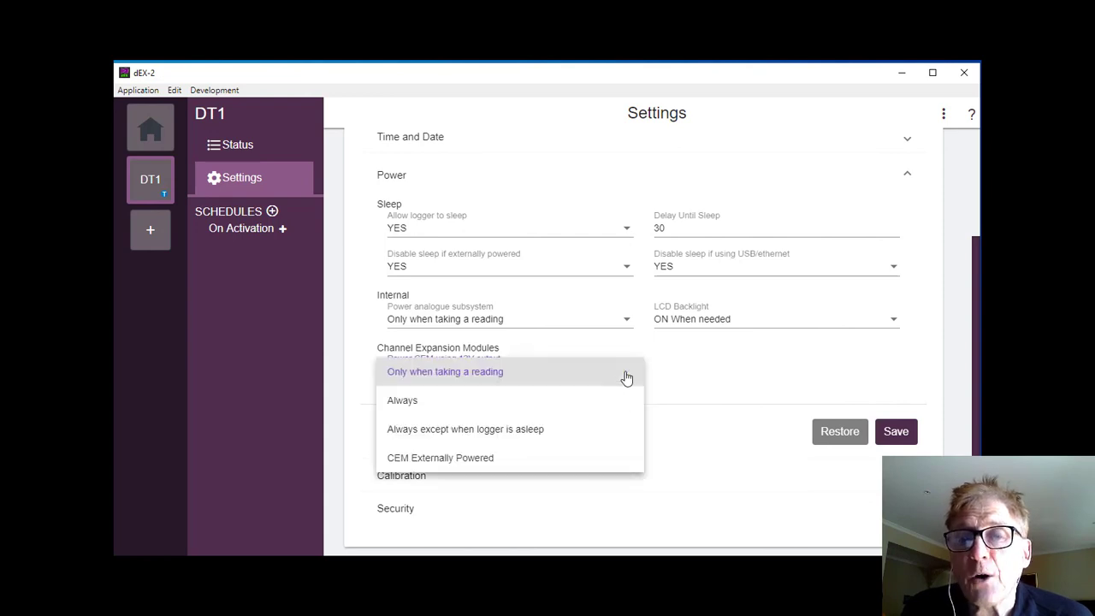
{"action": "left_click", "coordinate": [406, 407]}
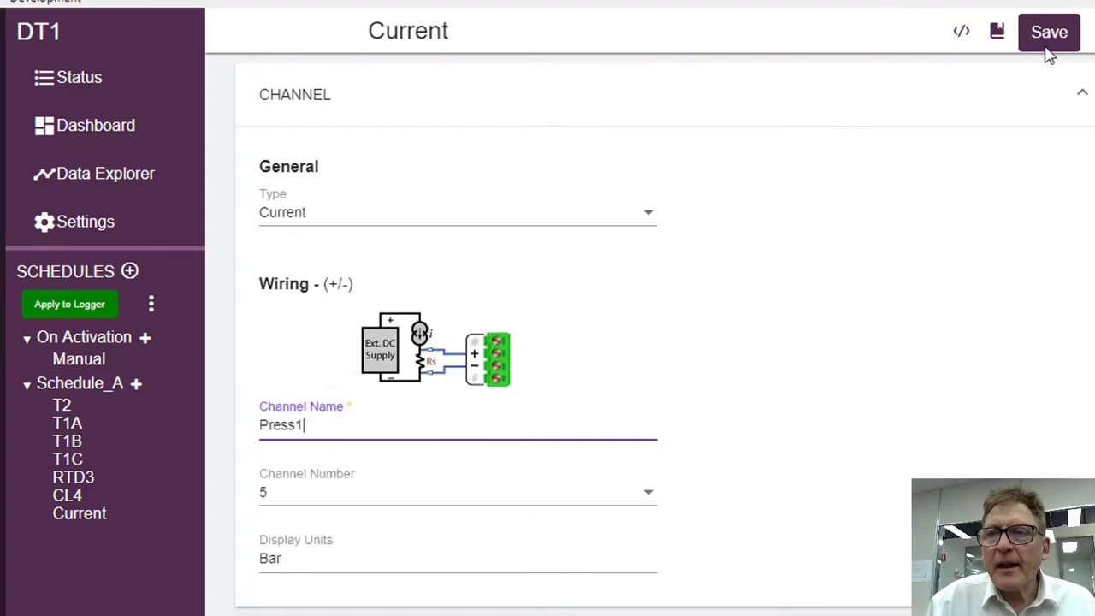
Step: Save the Press1 channel and upload the program, confirming deletion of old logged data
{"action": "left_click", "coordinate": [1060, 44]}
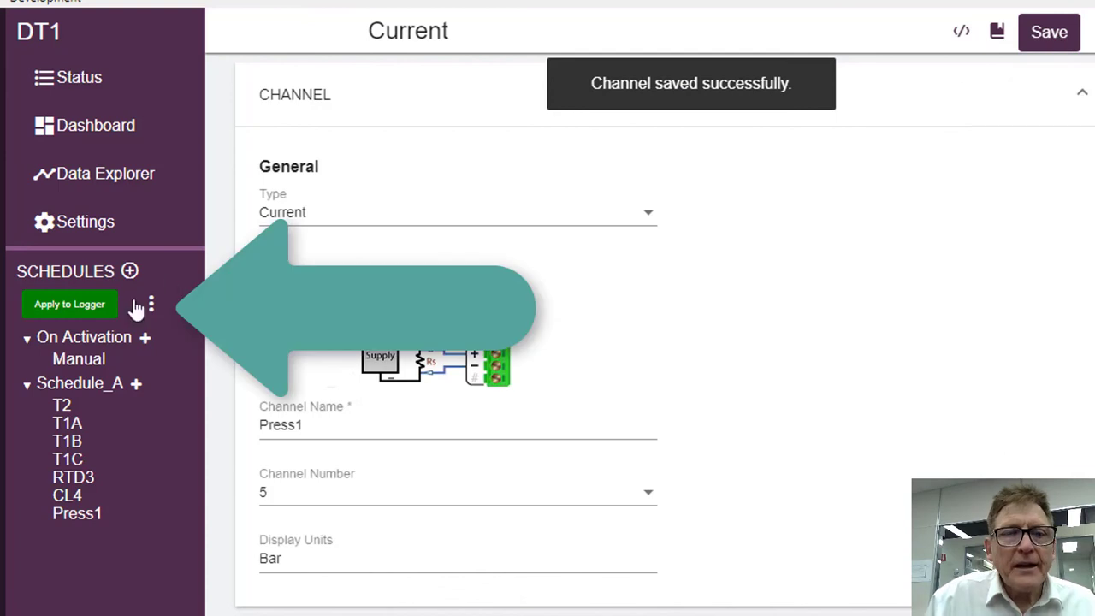
{"action": "left_click", "coordinate": [68, 305]}
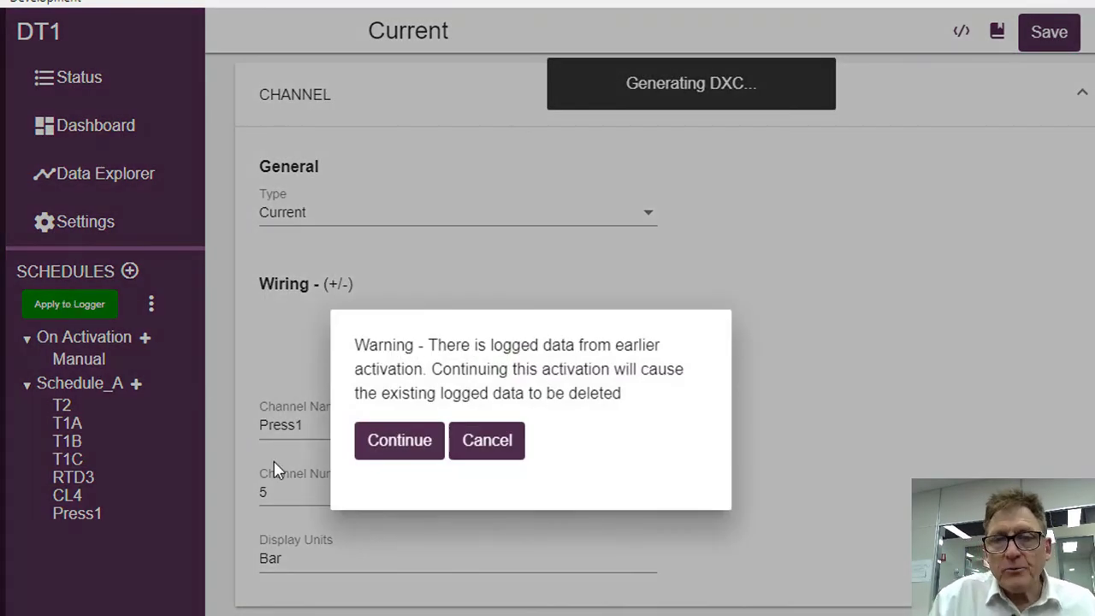
{"action": "left_click", "coordinate": [416, 442]}
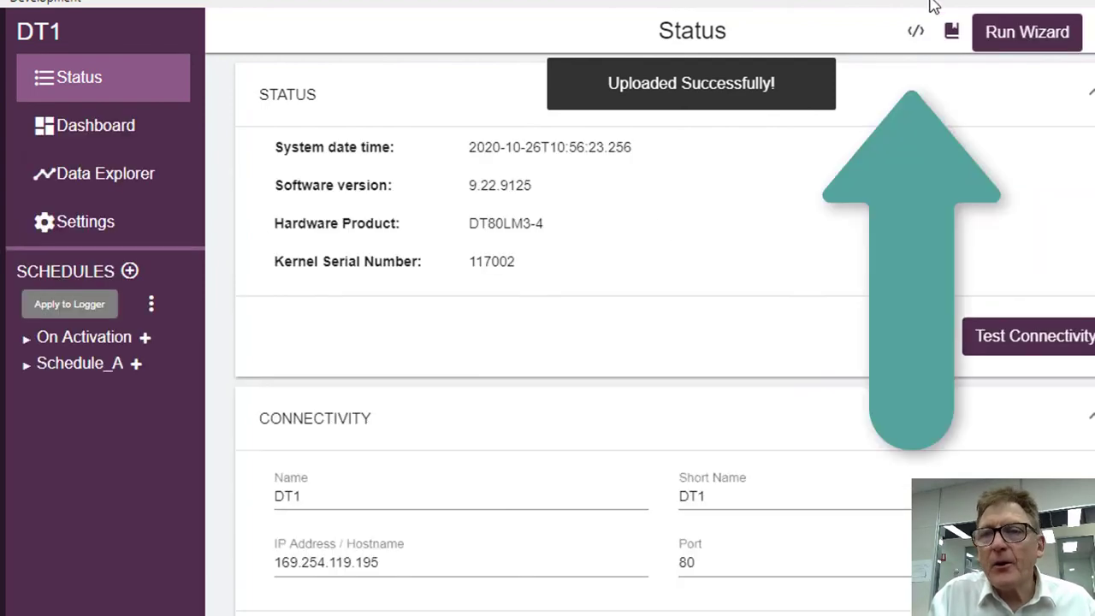
{"action": "left_click", "coordinate": [917, 36]}
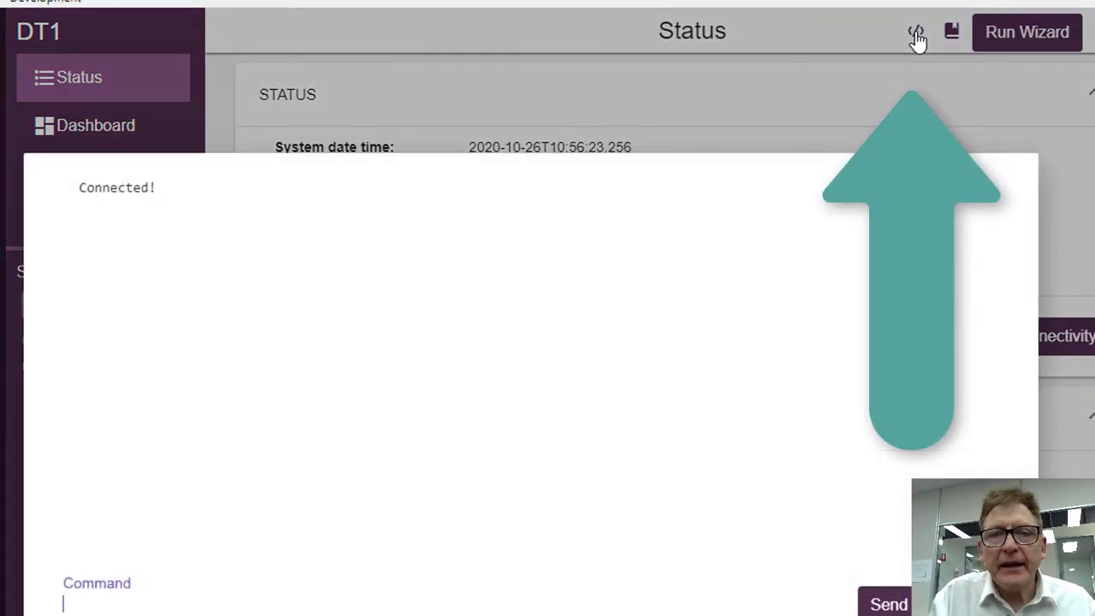